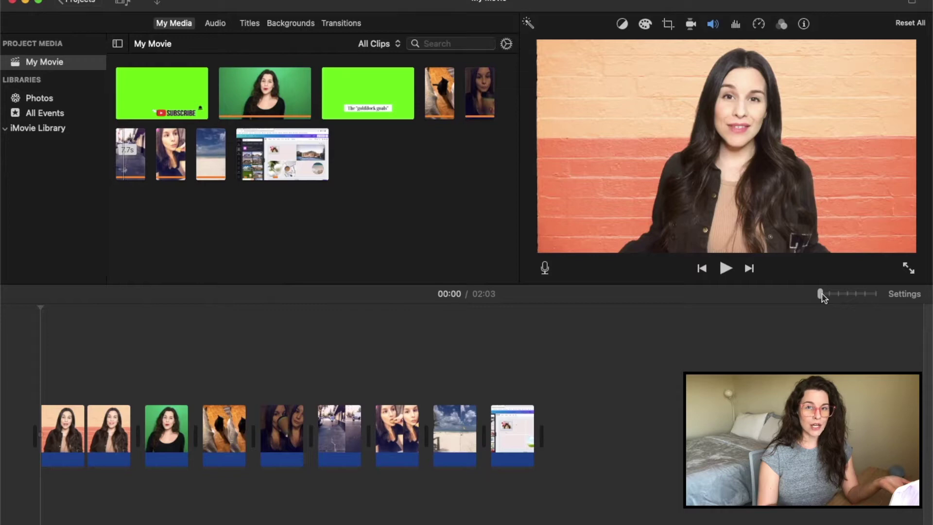
Overlay the SUBSCRIBE green-screen clip above the talking clip with glasses and set its overlay mode to Green/Blue Screen
left_click_drag(819, 297, 874, 308)
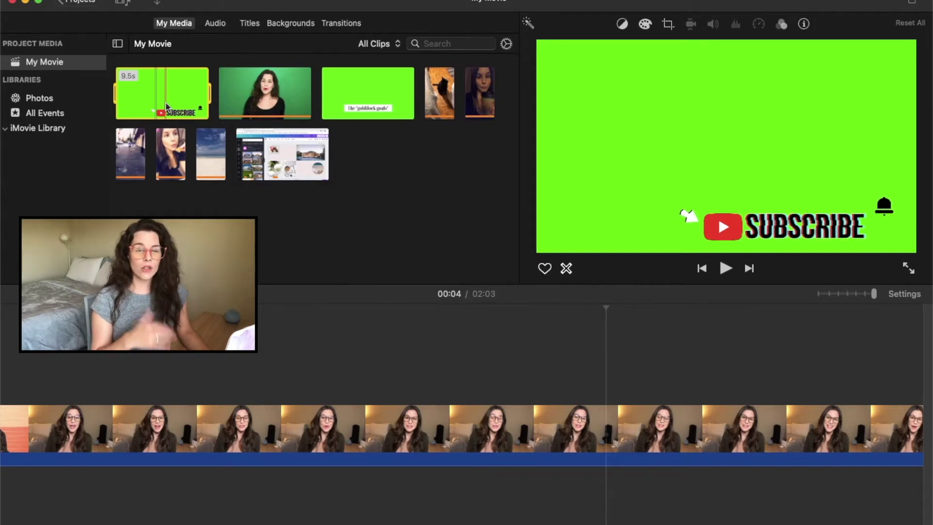
left_click_drag(171, 97, 165, 366)
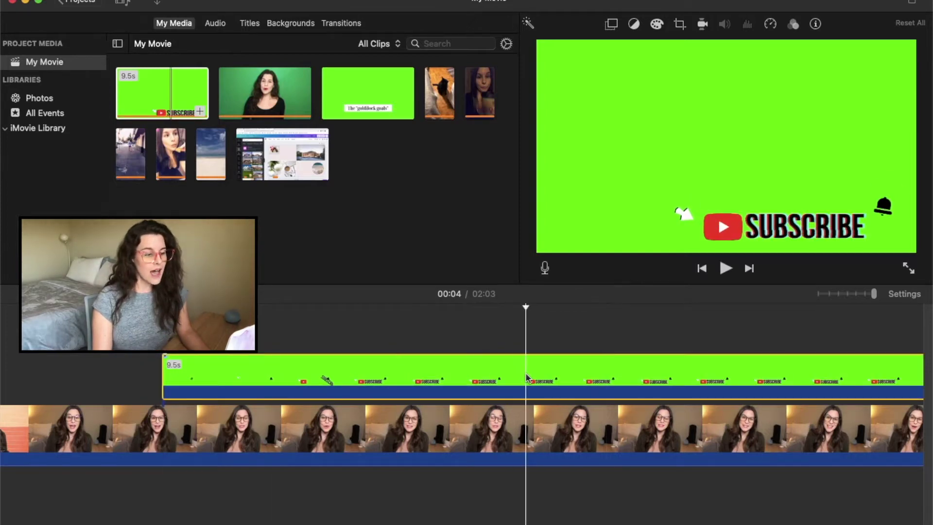
left_click(611, 25)
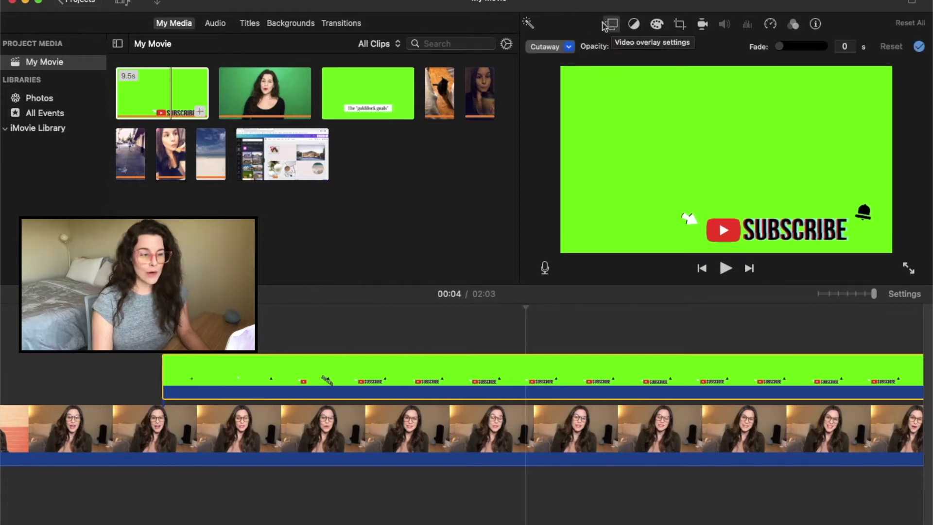
left_click(570, 47)
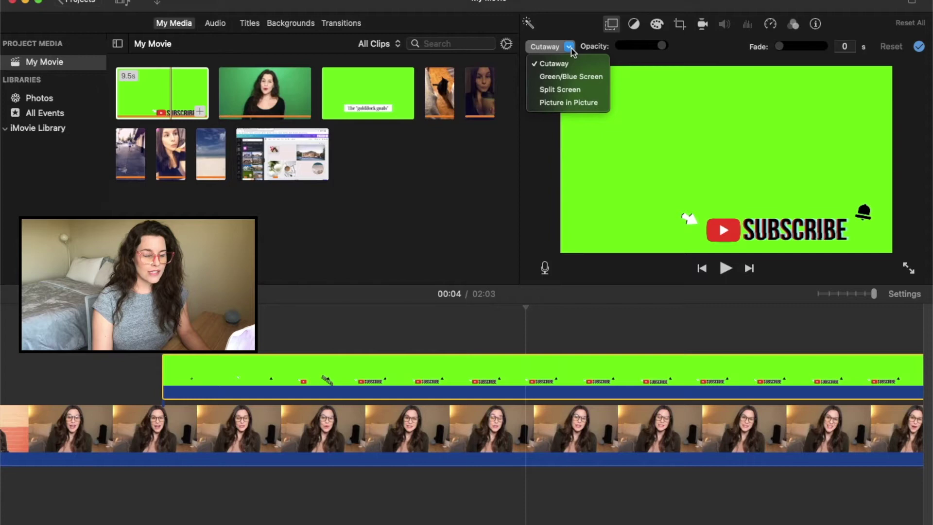
left_click(573, 77)
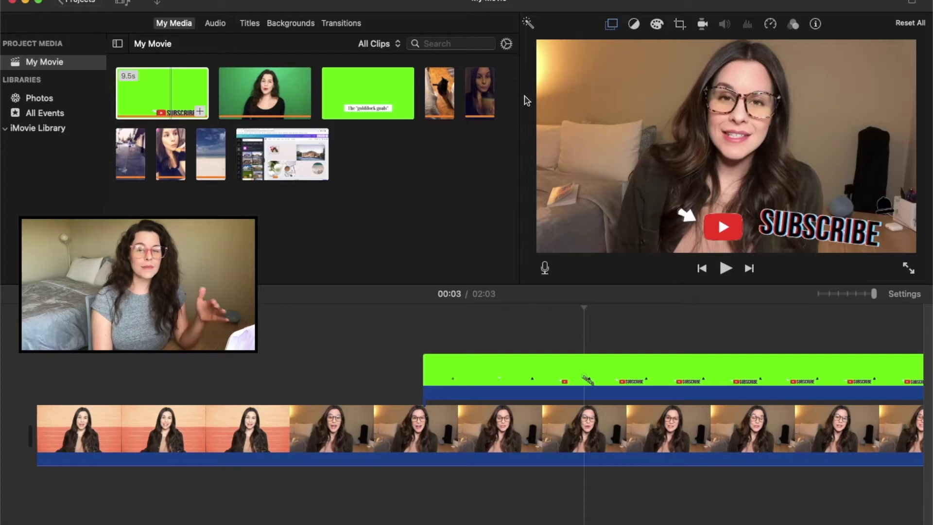
key("space")
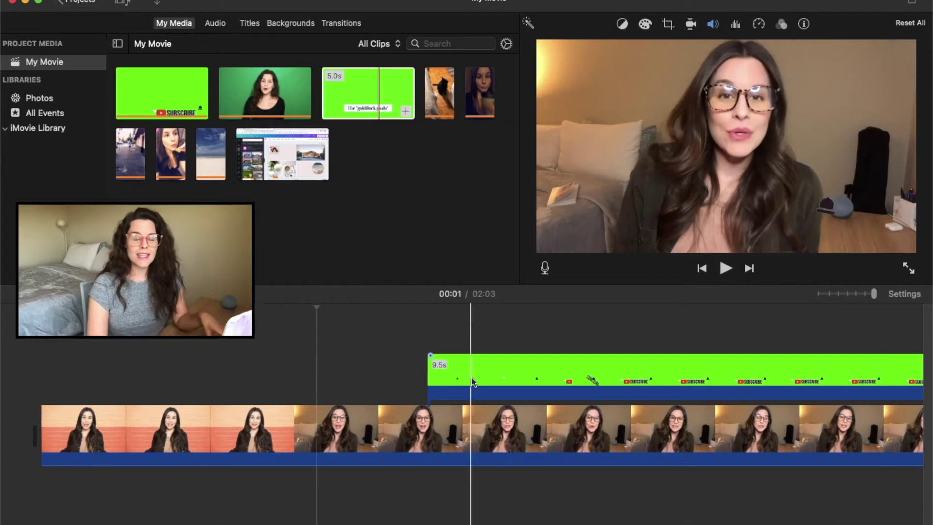
Delete the SUBSCRIBE overlay clip from the timeline
scroll(472, 377, "right", 3)
scroll(471, 381, "right", 5)
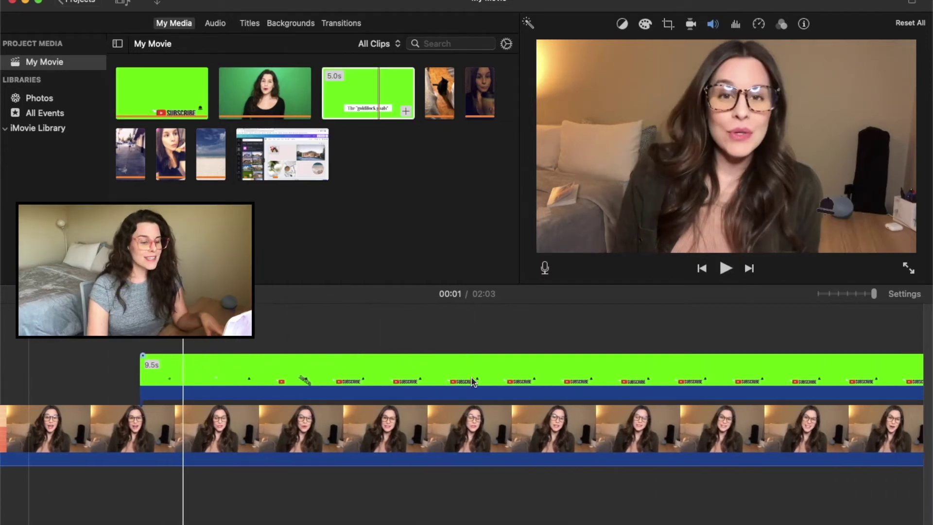
left_click(525, 372)
key("Delete")
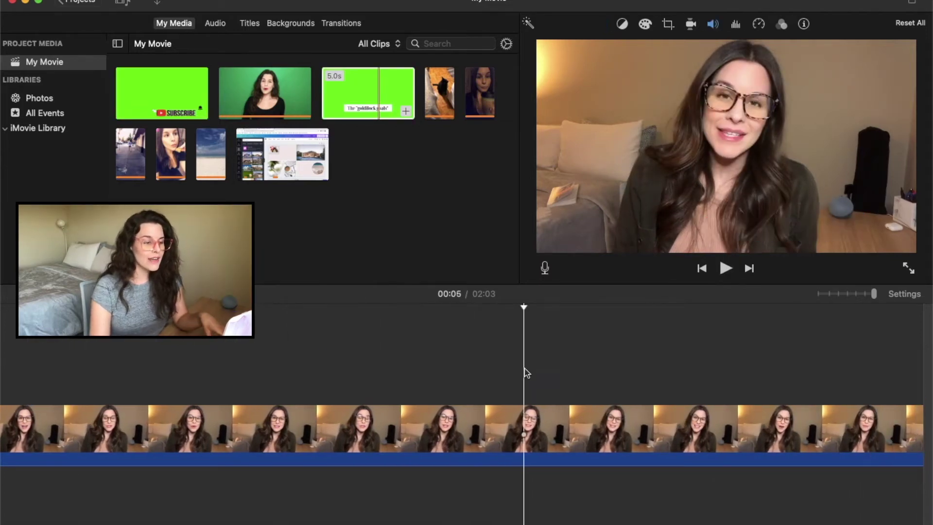
Overlay the The "goldilock goals" title clip above the talking clip and set its overlay mode to Green/Blue Screen
left_click_drag(377, 112, 159, 363)
left_click(263, 369)
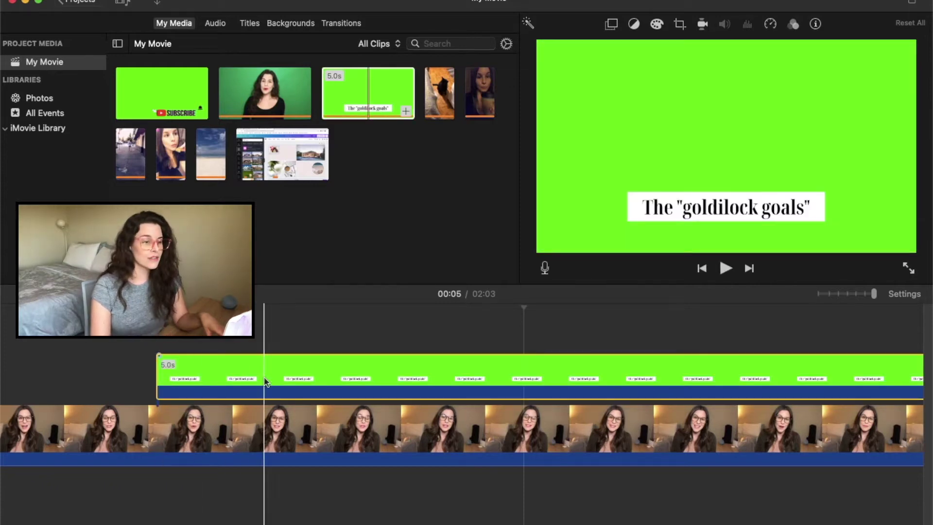
left_click(611, 26)
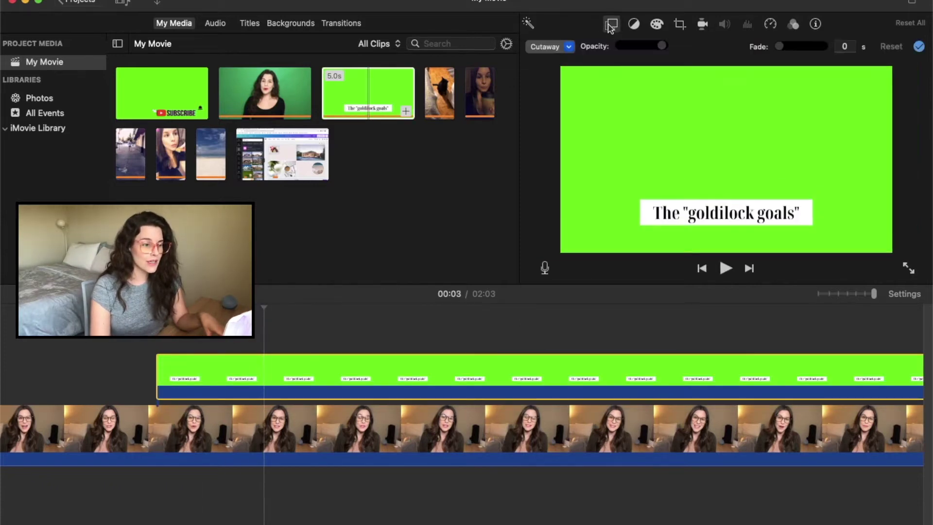
left_click(568, 47)
left_click(570, 77)
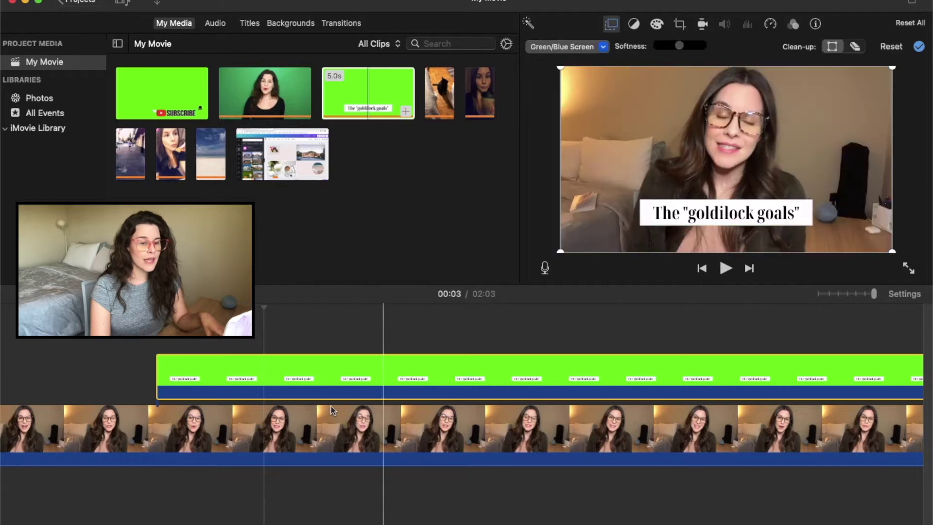
Set the audio effect of the green-background talking clip to Pitch Up 2
scroll(659, 406, "right", 10)
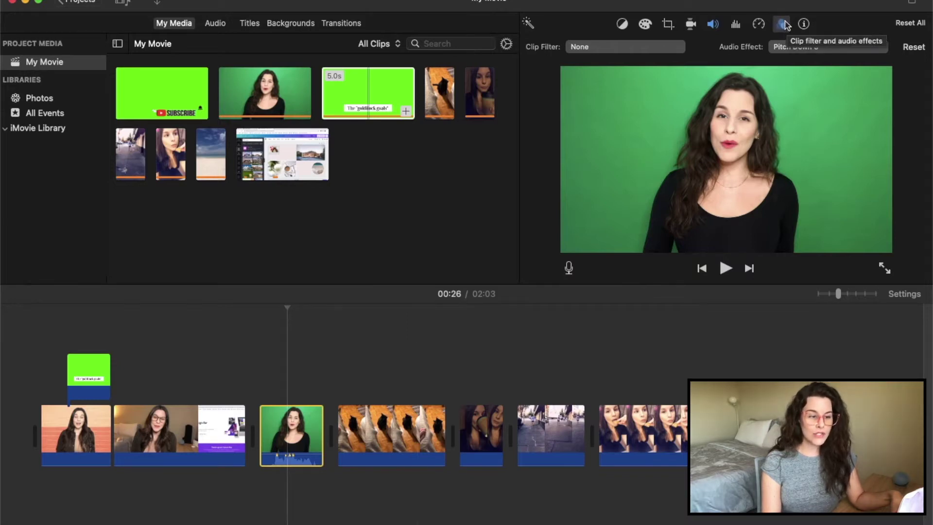
left_click(783, 25)
left_click(783, 25)
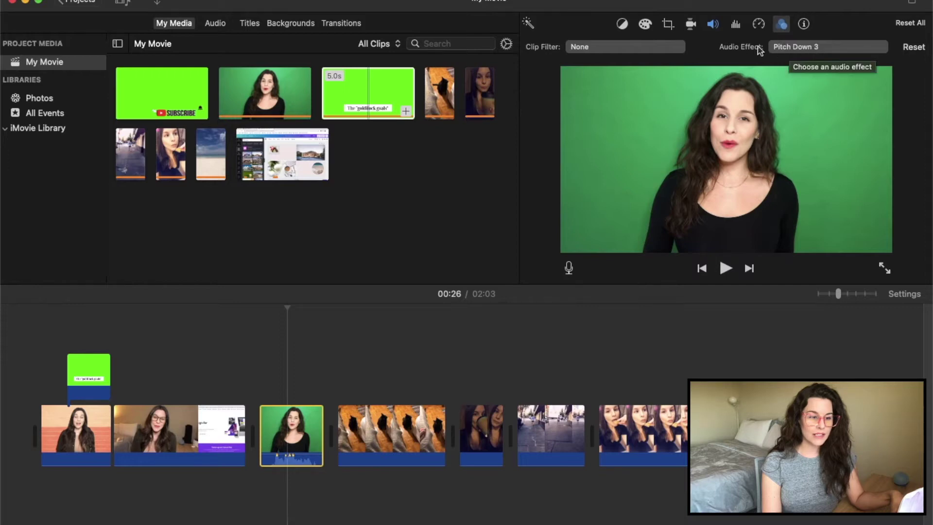
left_click(844, 47)
left_click_drag(193, 8, 476, 26)
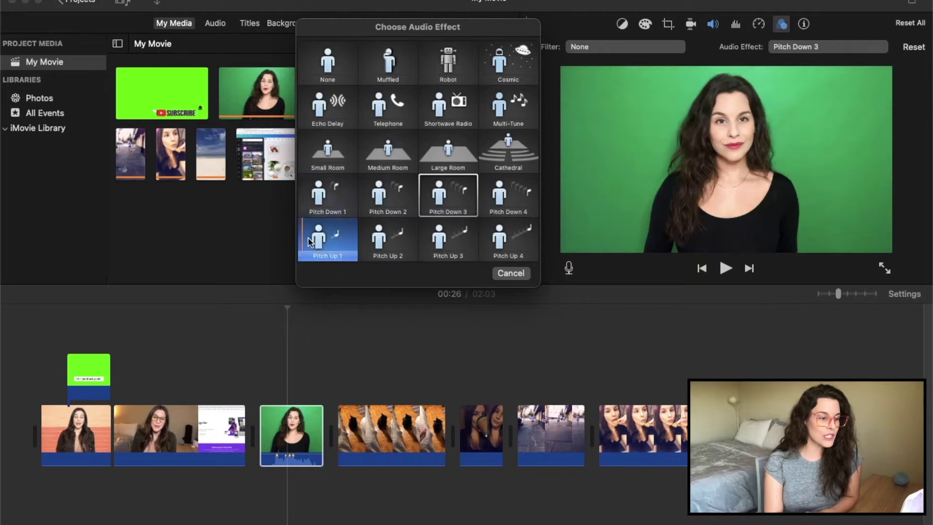
left_click(367, 243)
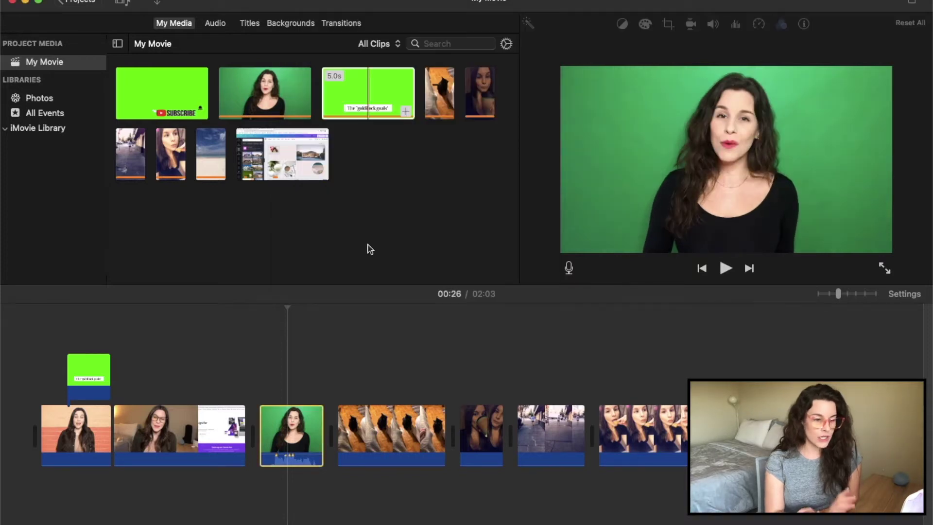
Play the green-background talking clip from its start with the volume raised to listen to its audio effect
left_click(260, 399)
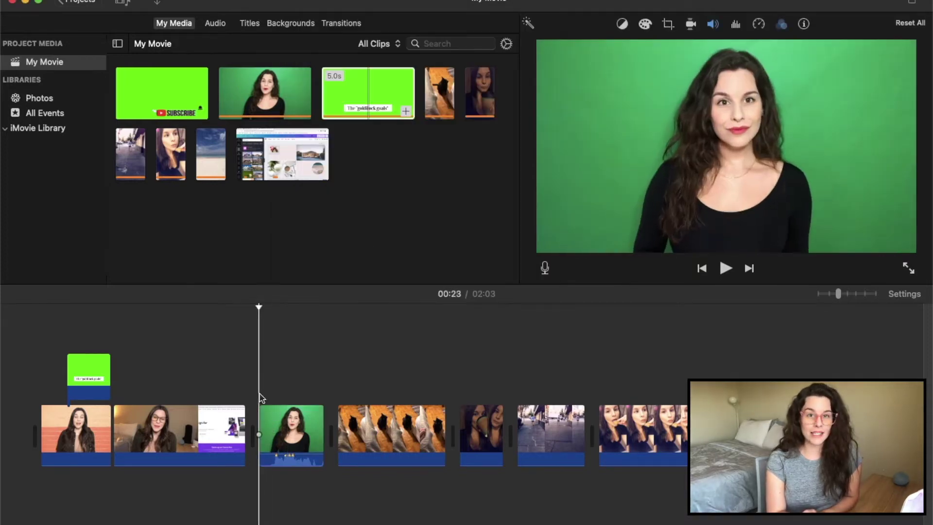
key("space")
key("XF86AudioRaiseVolume")
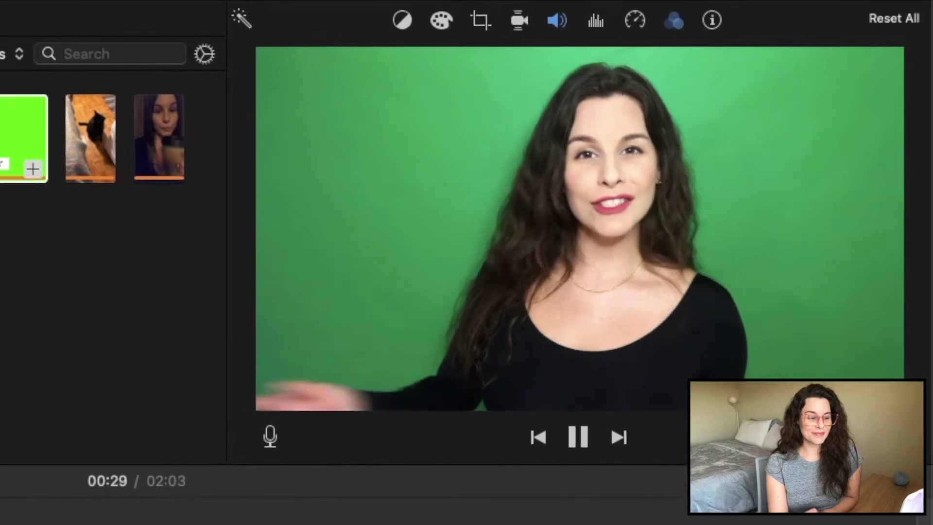
key("space")
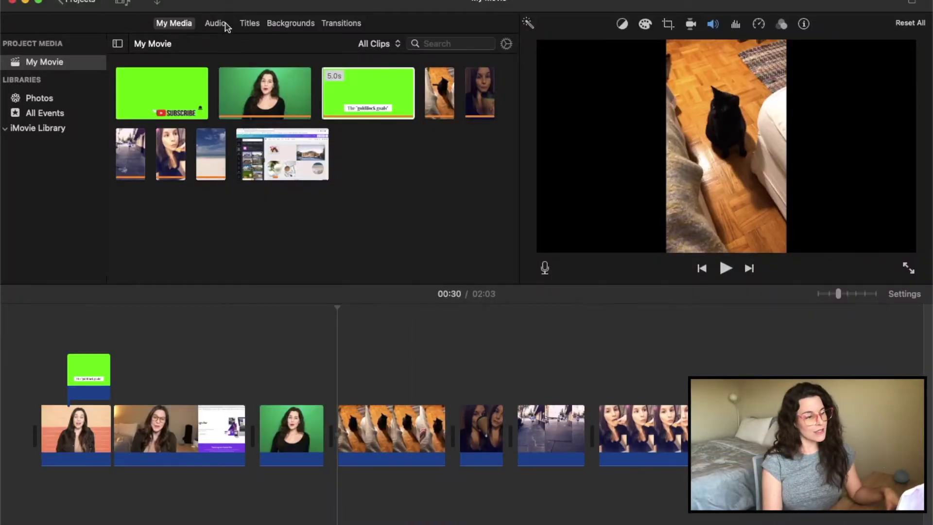
Add the song "Love Aside - Patrick Patrikios" as background music beginning at the start of the cat clip
left_click(215, 24)
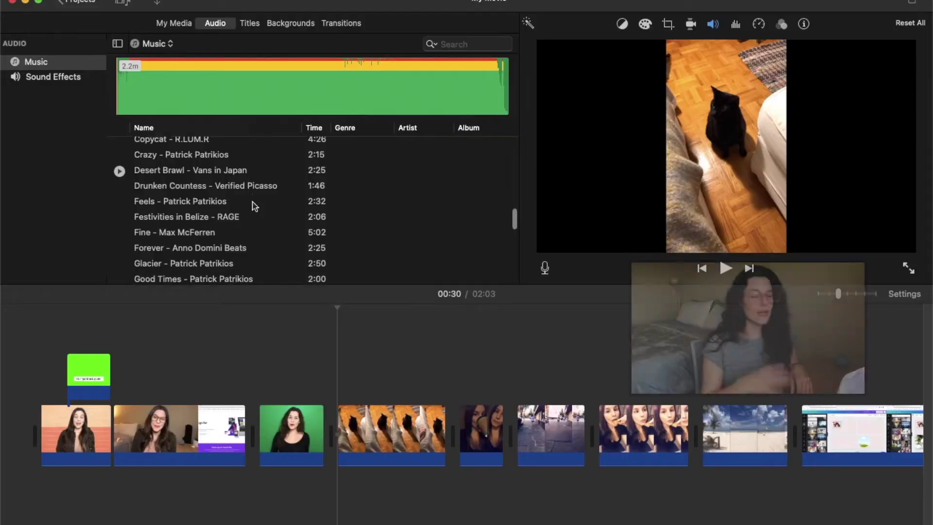
scroll(253, 205, "down", 1)
scroll(252, 206, "down", 8)
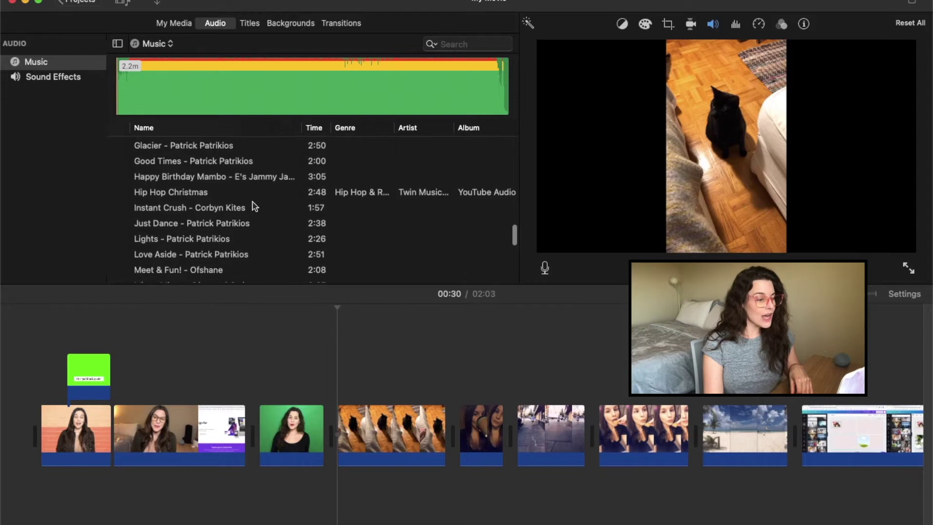
scroll(252, 206, "down", 2)
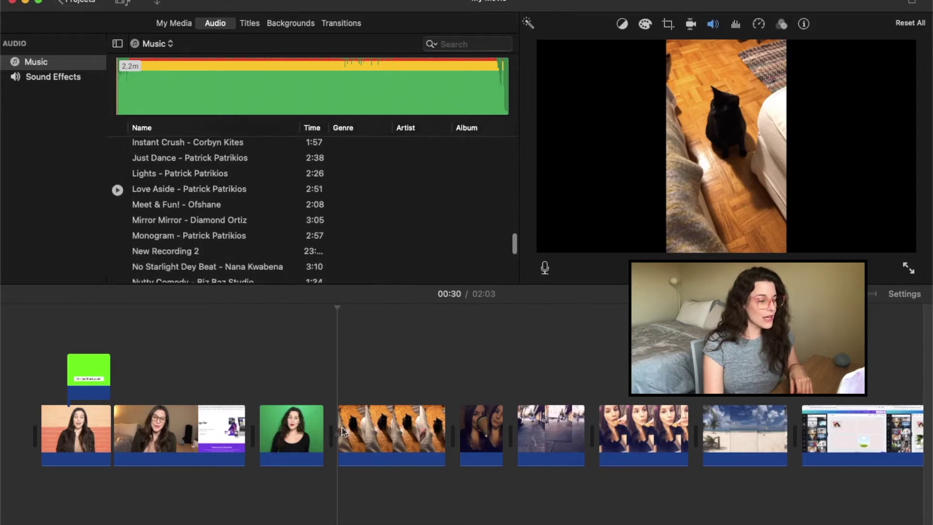
left_click_drag(350, 494, 342, 491)
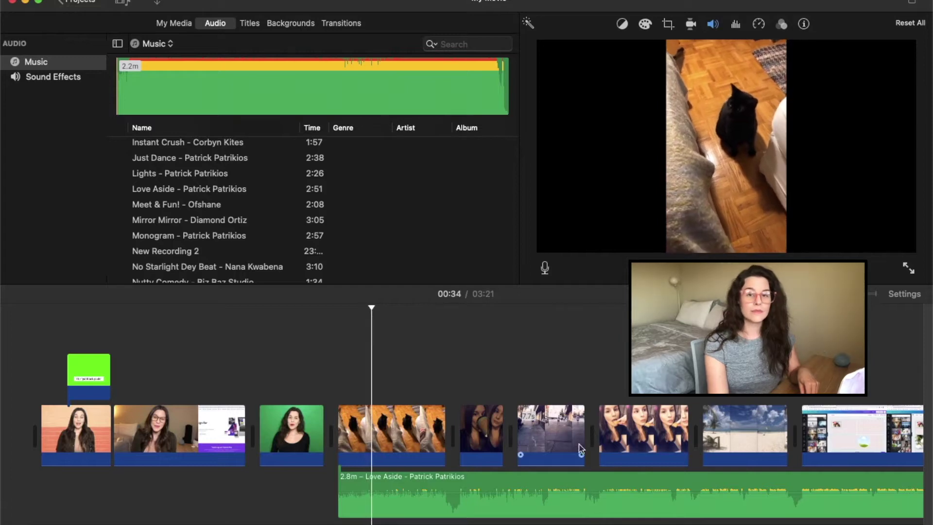
Play the movie from the cat clip into the coffee-cup clip to review how the background music runs beneath them
scroll(634, 468, "right", 5)
scroll(633, 468, "right", 5)
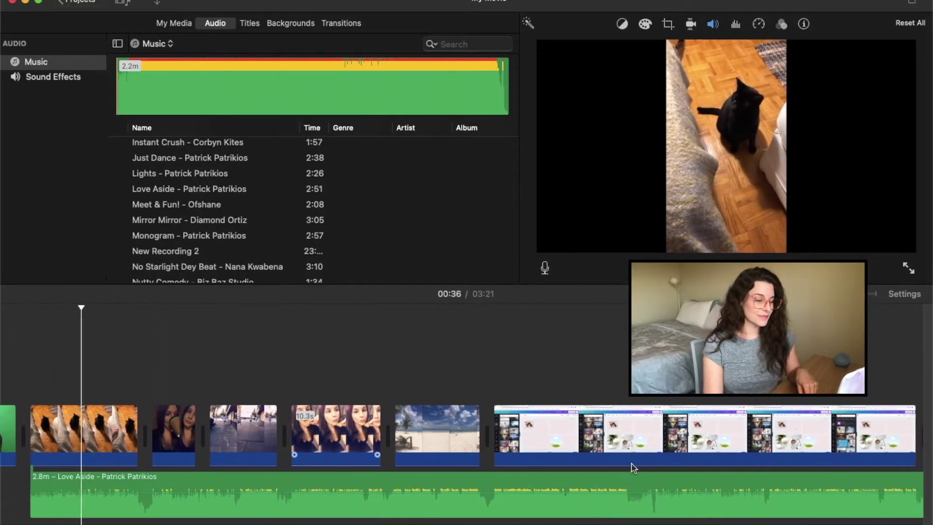
scroll(633, 468, "left", 7)
scroll(634, 468, "left", 5)
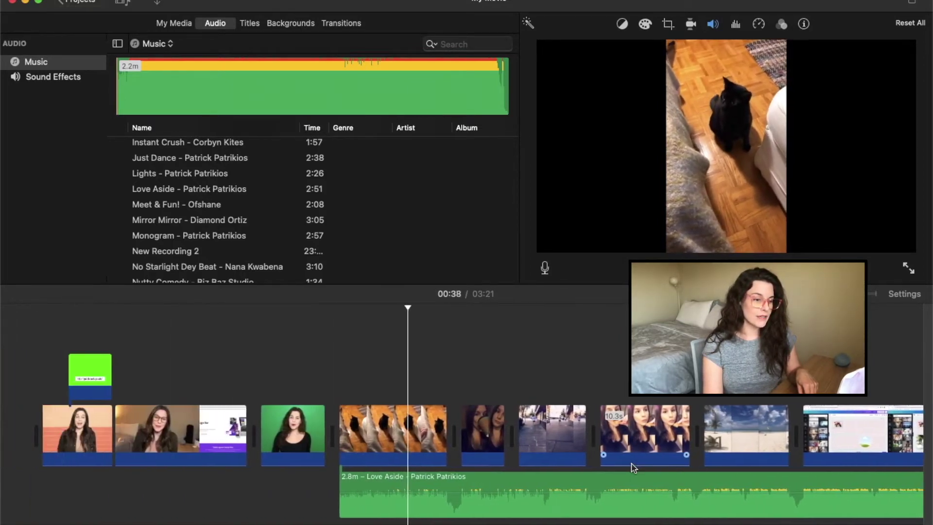
scroll(633, 468, "right", 3)
scroll(633, 468, "left", 2)
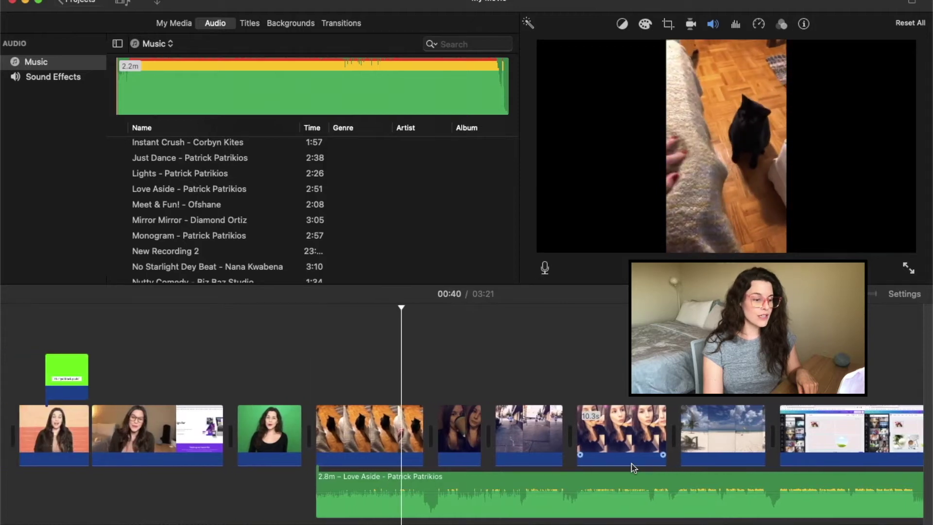
key("super+equal")
left_click(202, 374)
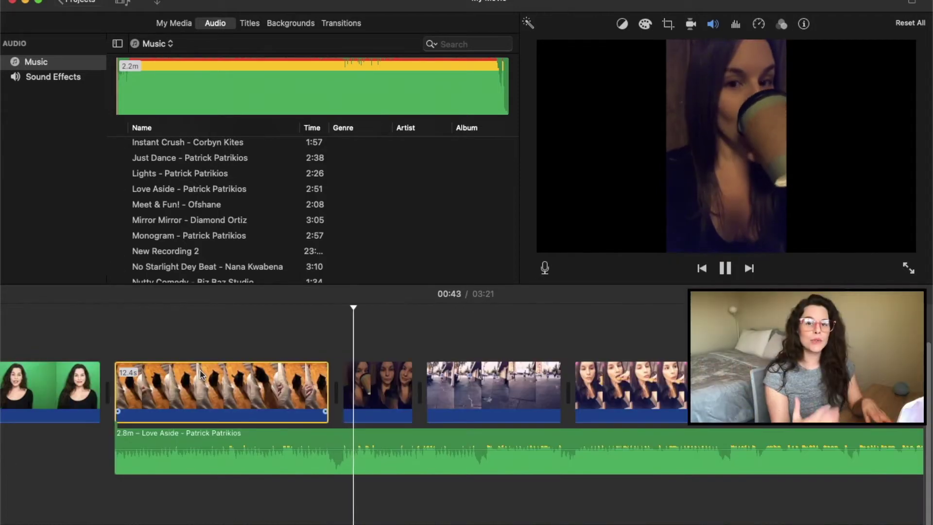
key("space")
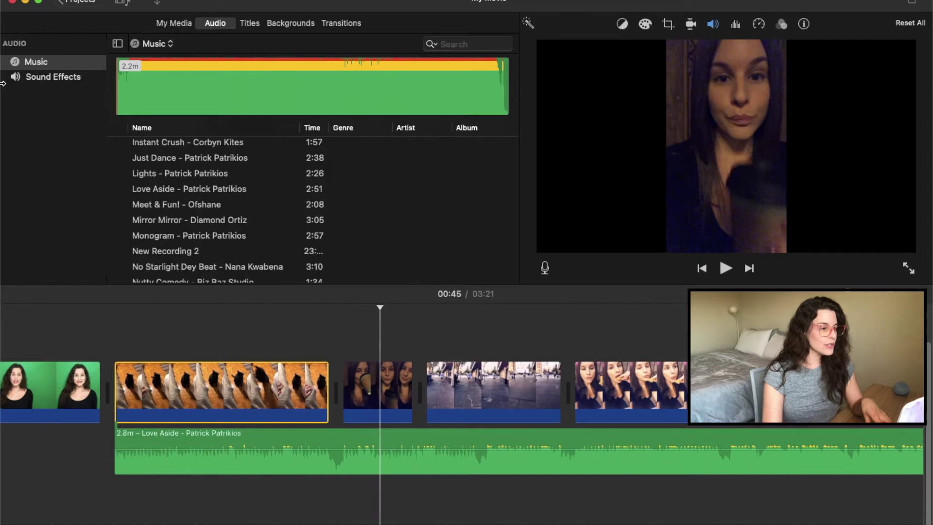
Place the Bottle Cork sound effect beneath the music at the start of the coffee-cup clip
left_click(51, 78)
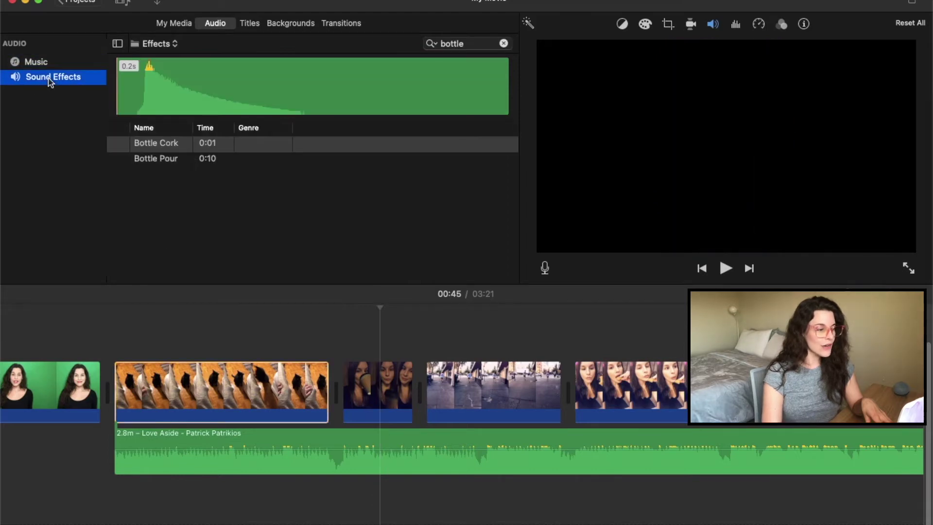
left_click(165, 148)
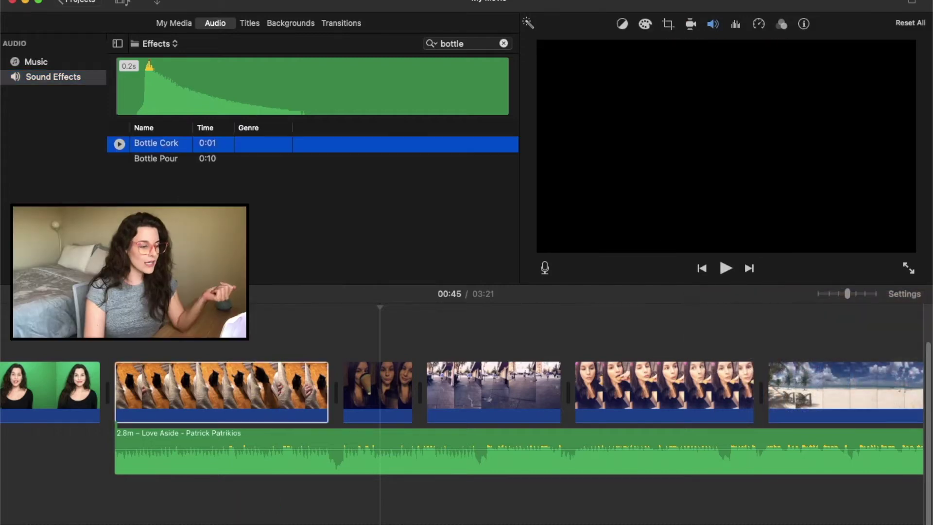
left_click_drag(156, 143, 345, 506)
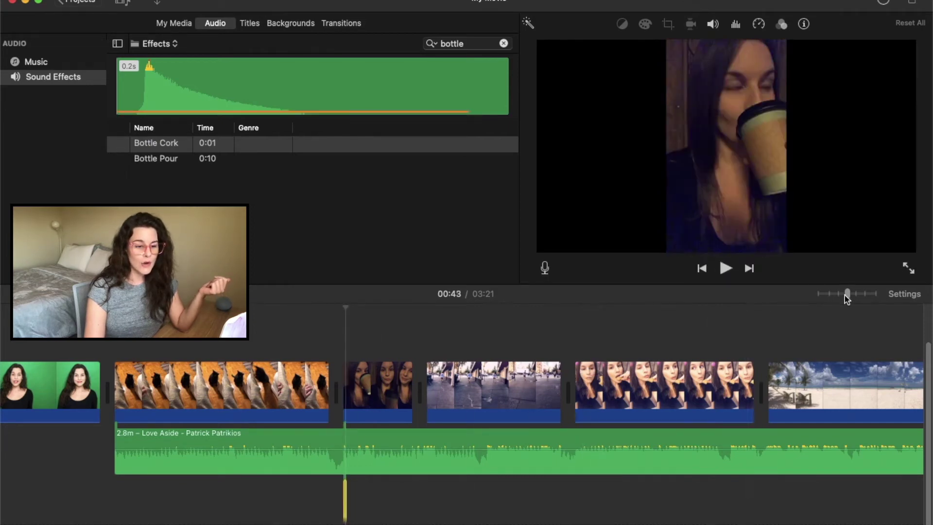
left_click_drag(848, 298, 880, 296)
scroll(404, 450, "left", 3)
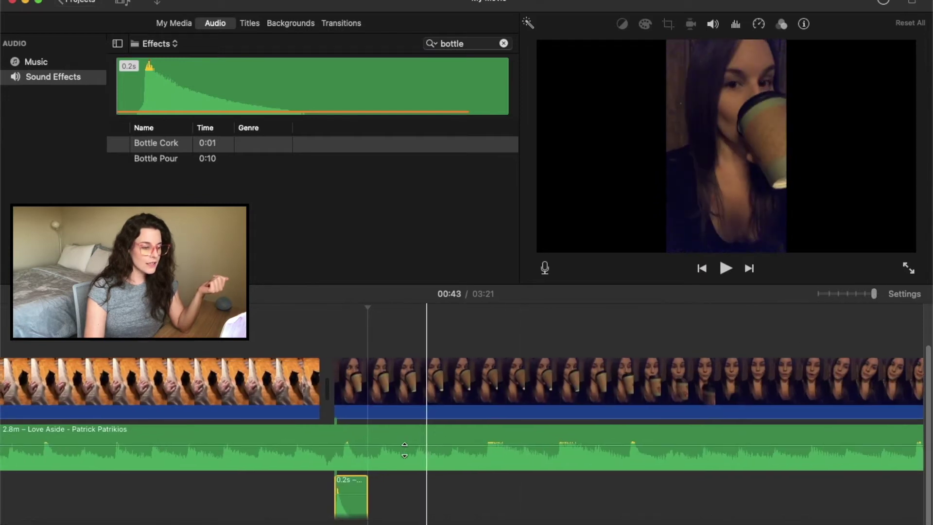
left_click_drag(351, 496, 352, 496)
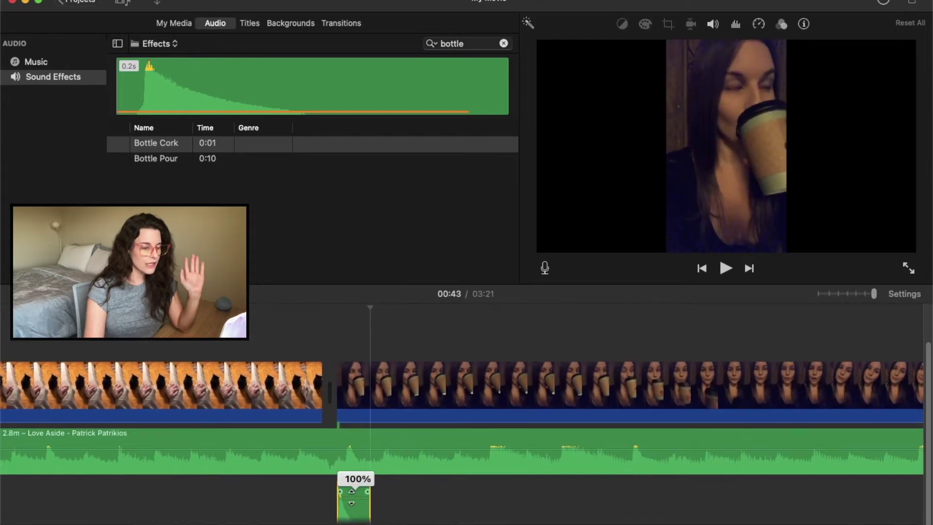
Play from the end of the cat clip into the coffee-cup clip to check the sound effect's timing
left_click(242, 446)
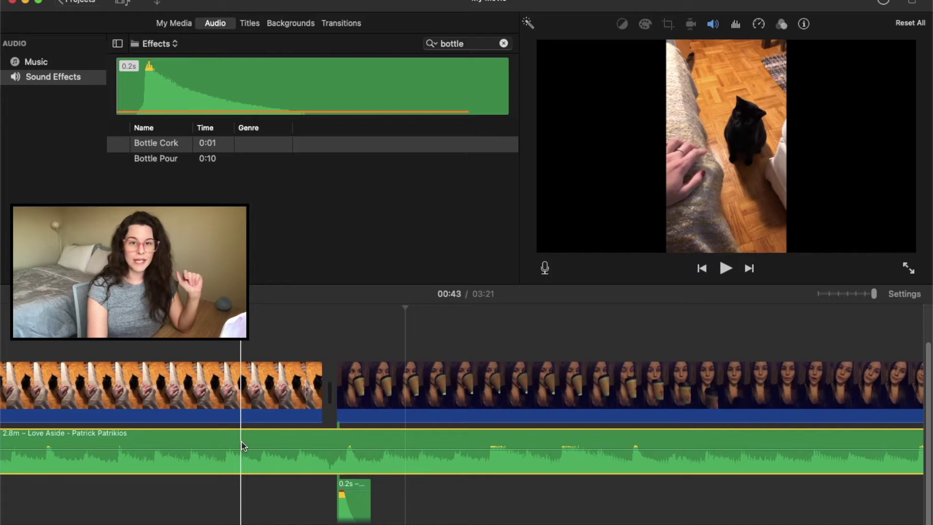
key("space")
key("space")
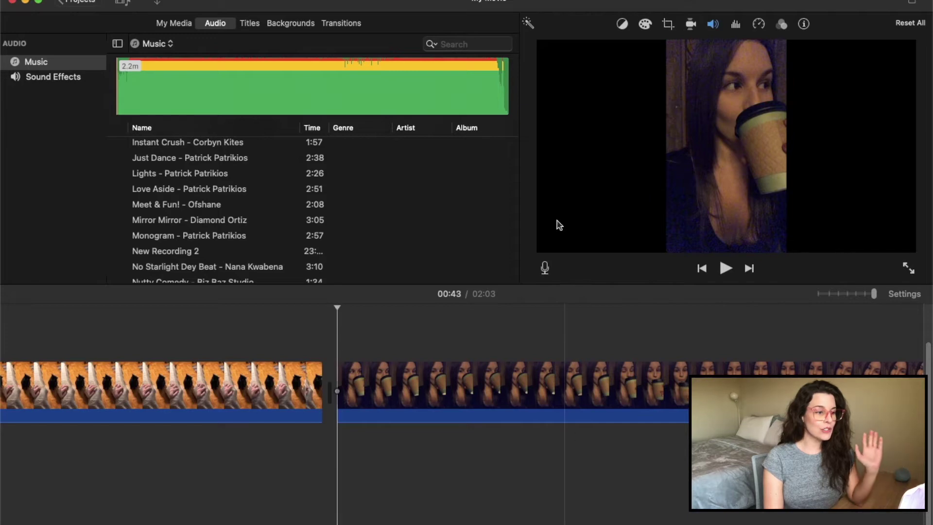
Add a Cube transition between the cat clip and the coffee-cup clip and play across it
left_click(338, 28)
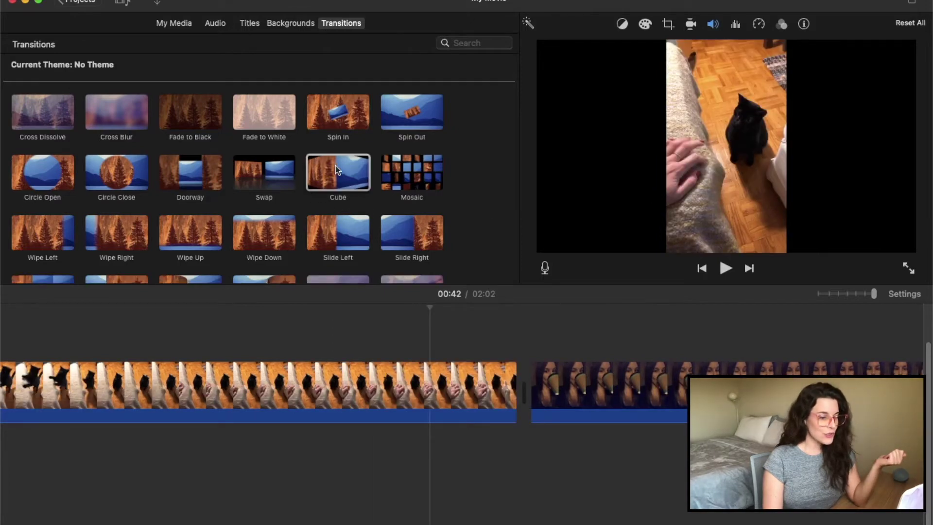
mouse_move(471, 276)
left_mouse_down()
mouse_move(467, 394)
mouse_move(442, 392)
left_mouse_up()
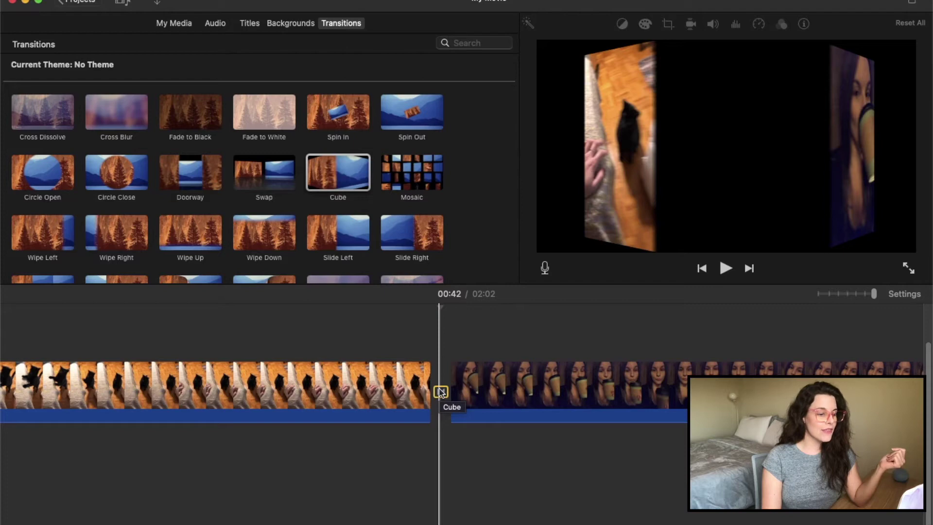
left_click(365, 381)
key("space")
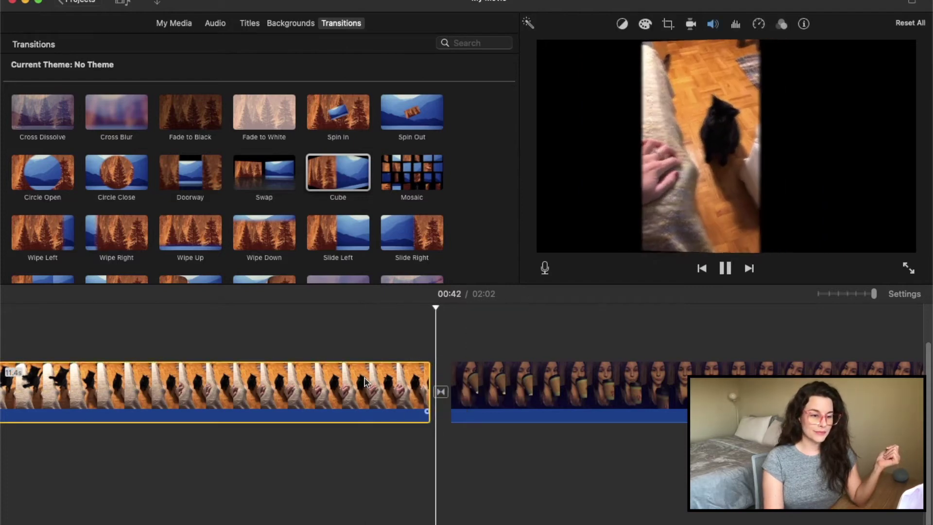
key("space")
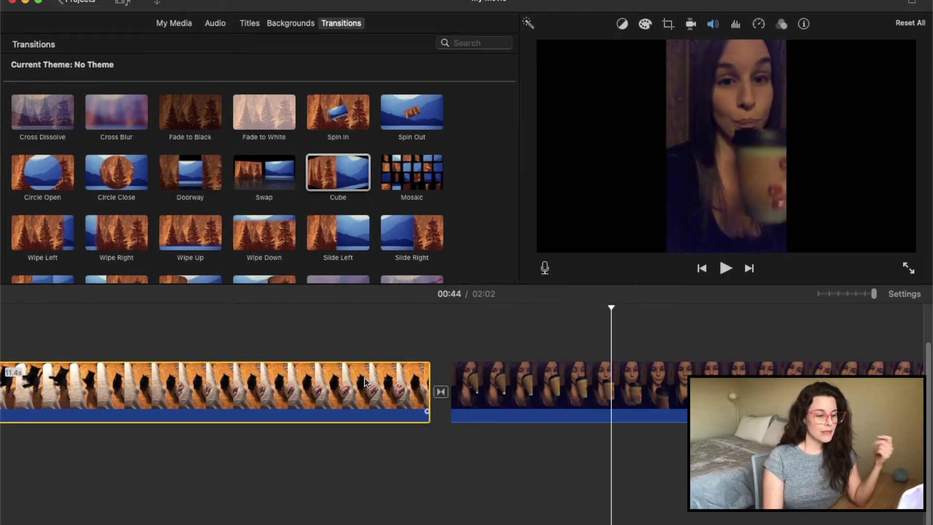
Set the duration of the Cube transition between the cat and coffee-cup clips to 0.5 seconds
double_click(441, 392)
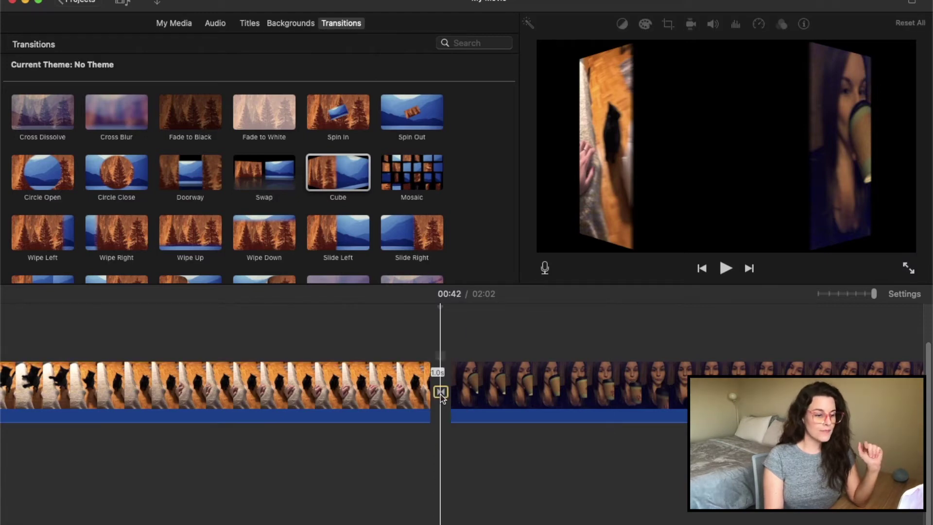
type("0.5")
left_click(454, 312)
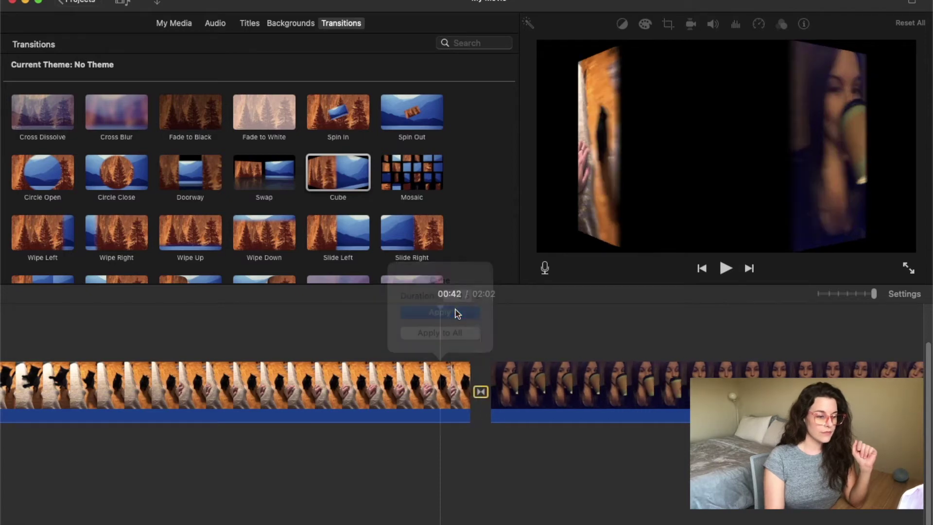
key("space")
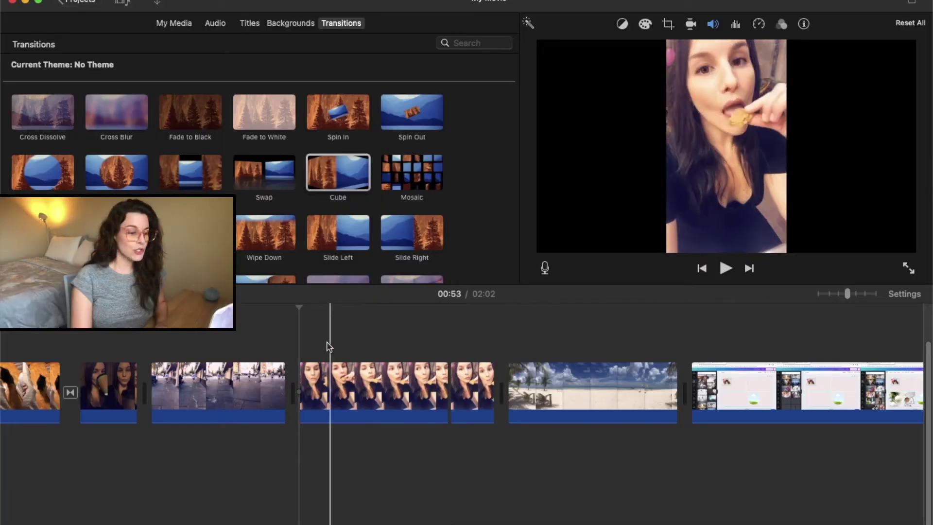
Set the speed of the first part of the split snack-eating clip to Fast at 2x
left_click(332, 388)
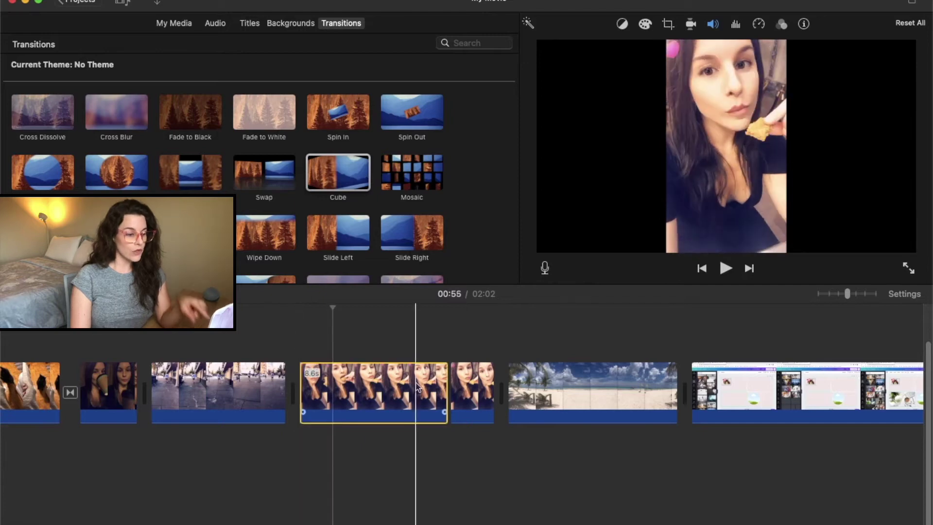
left_click(759, 25)
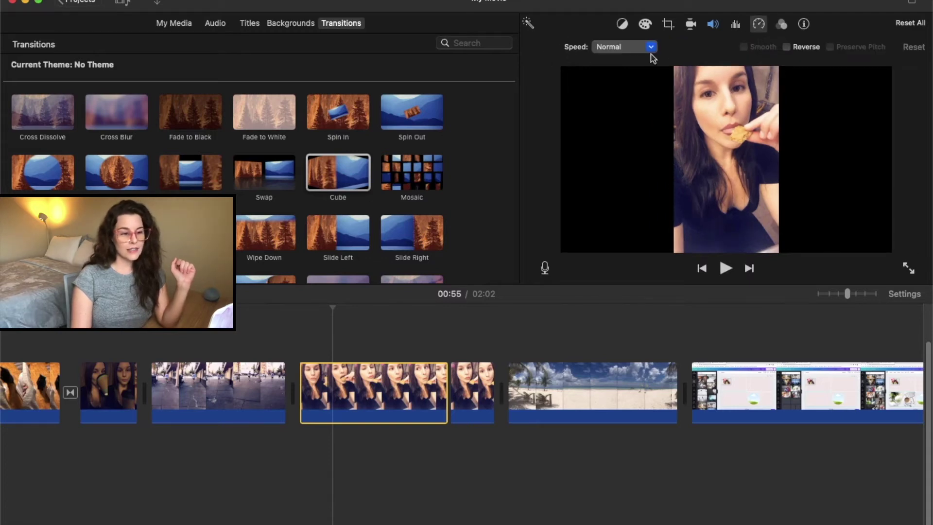
left_click(652, 48)
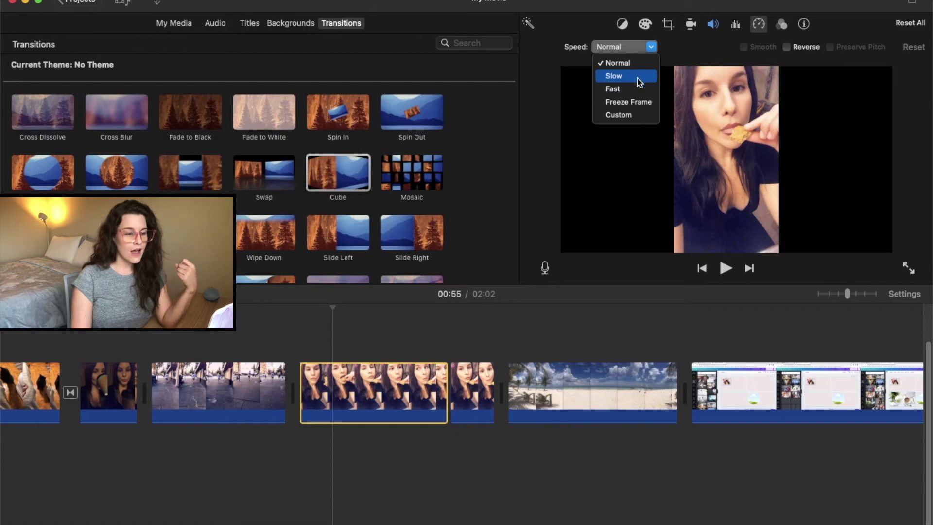
left_click(637, 92)
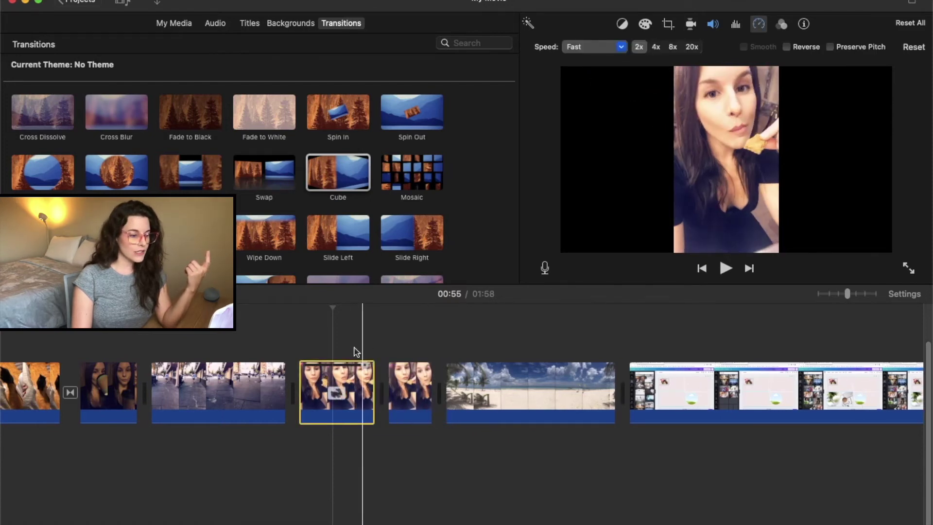
Set the speed of the second part of the split snack-eating clip to Slow at 25%
left_click(405, 381)
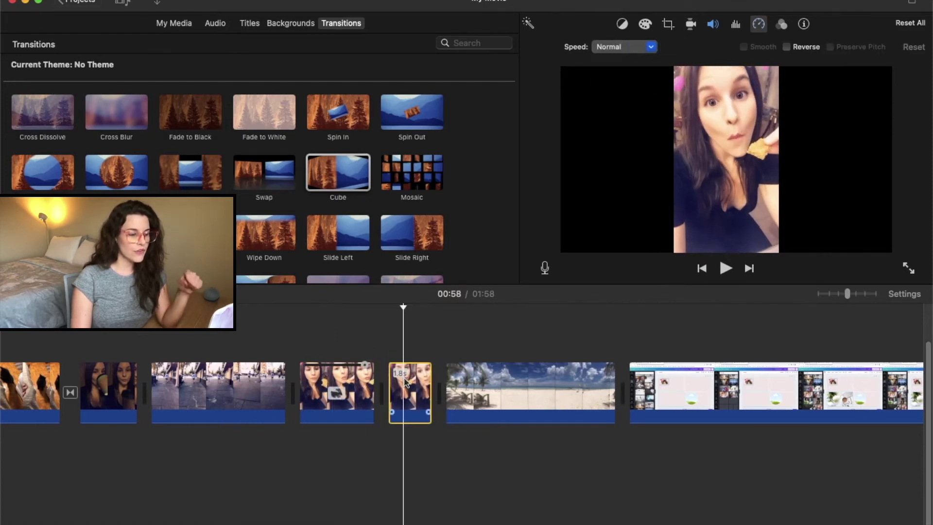
left_click(652, 47)
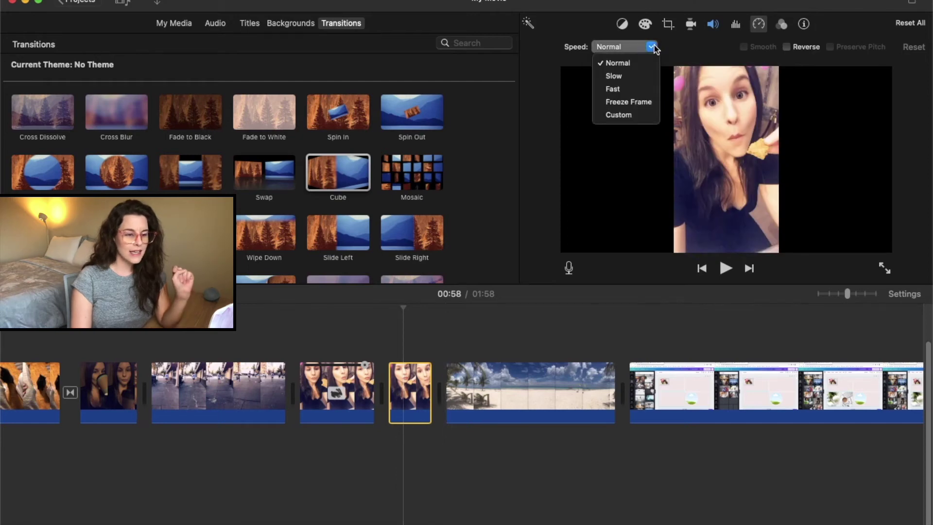
left_click(614, 76)
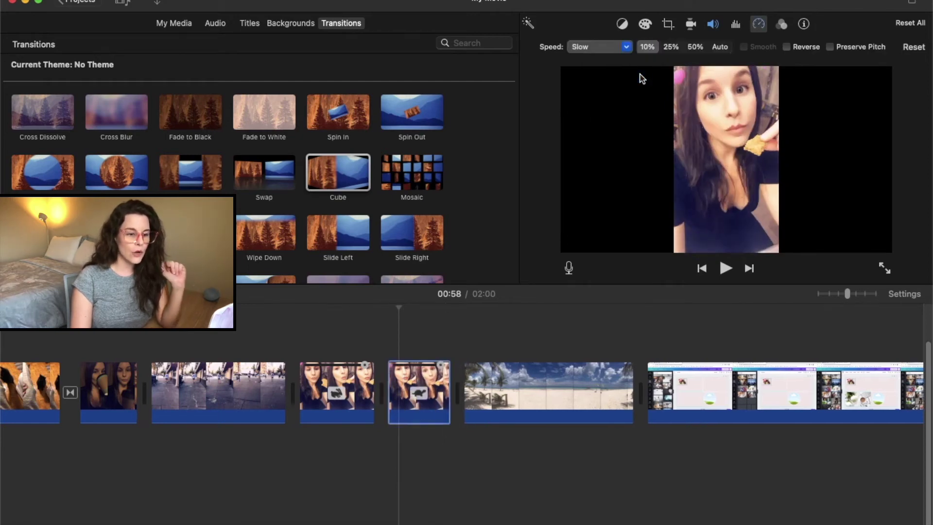
left_click(673, 47)
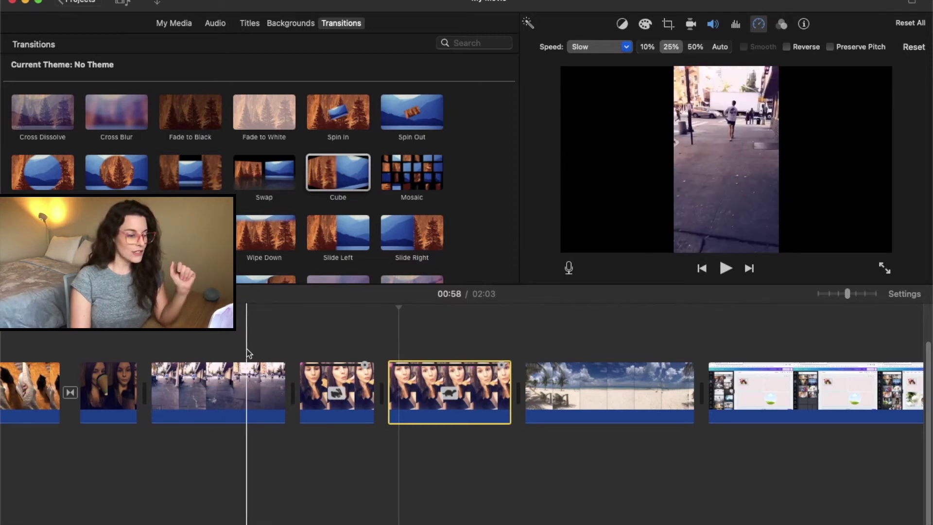
Play from the start of the sped-up snack-eating clip into the slowed part to review the speed changes
left_click(294, 347)
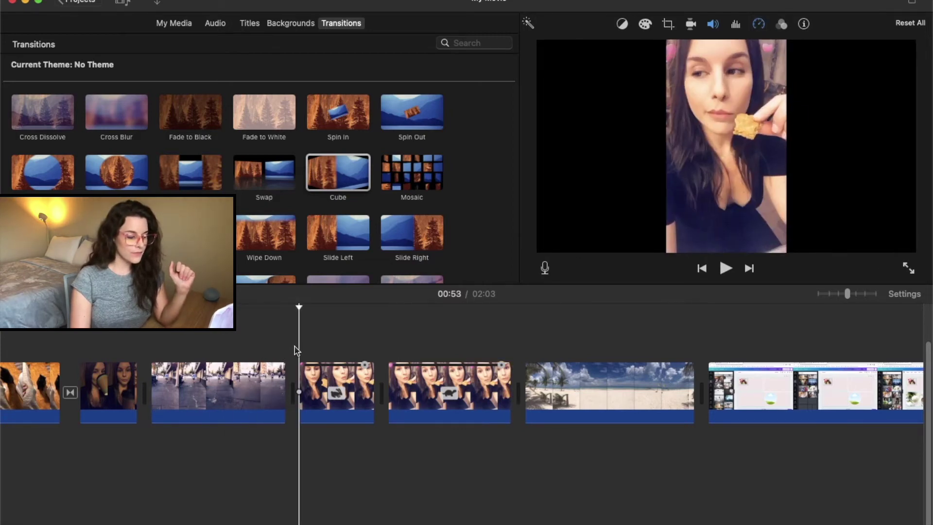
key("space")
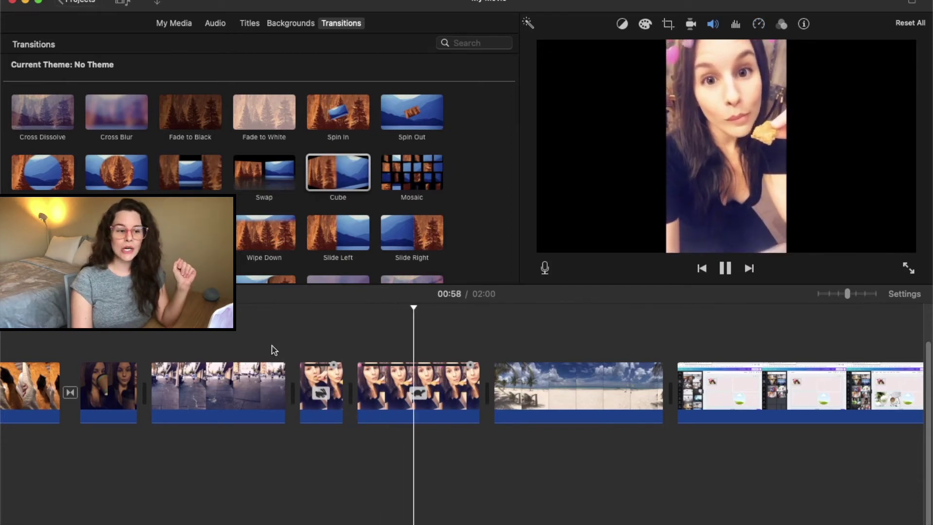
key("space")
Insert a 3-second freeze frame at the playhead within the slowed snack-eating clip and play through the result
left_click(413, 395)
left_click(413, 395)
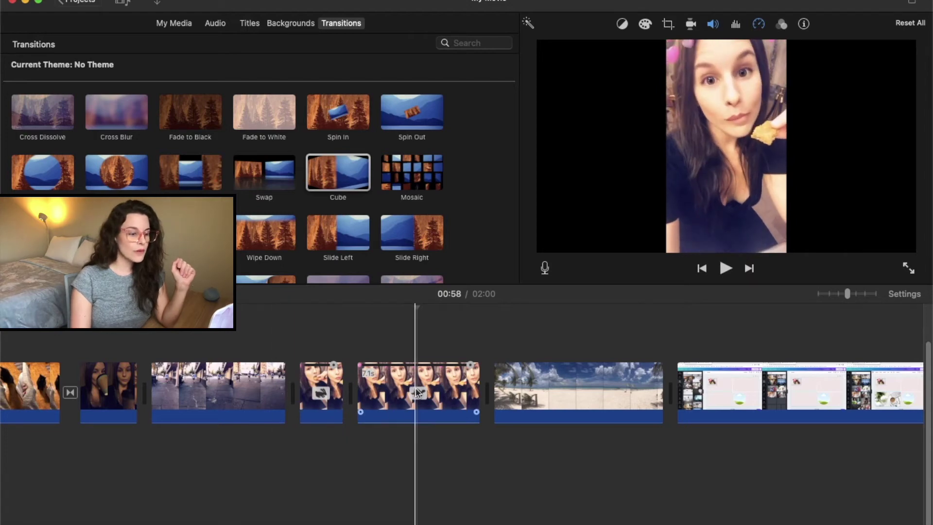
left_click(628, 47)
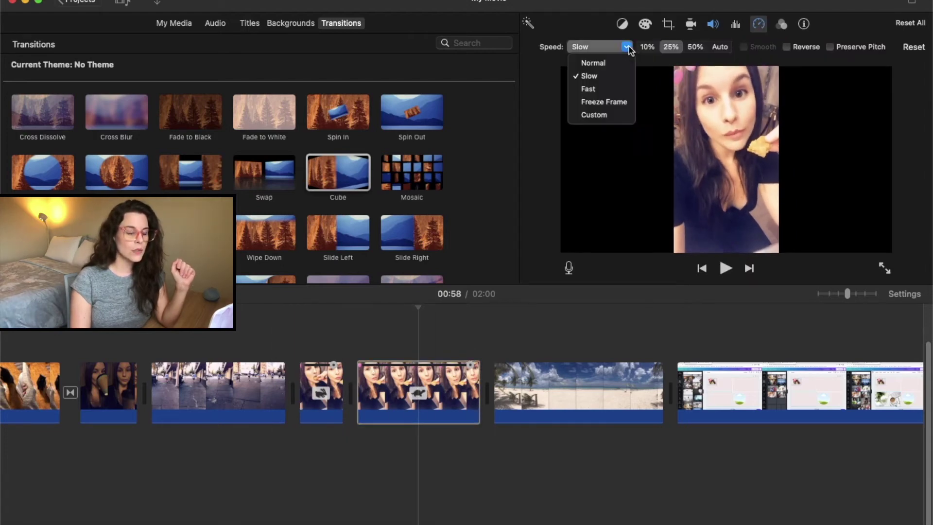
left_click(624, 103)
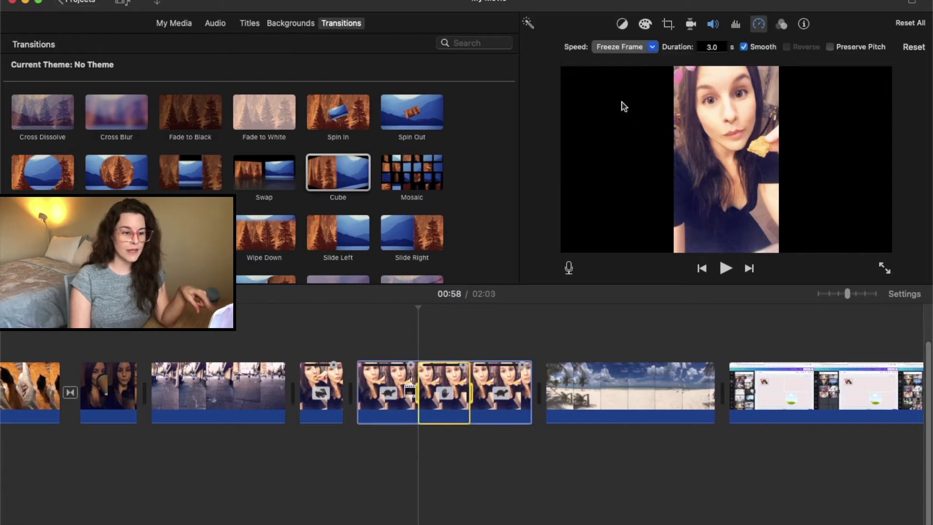
left_click(356, 346)
key("space")
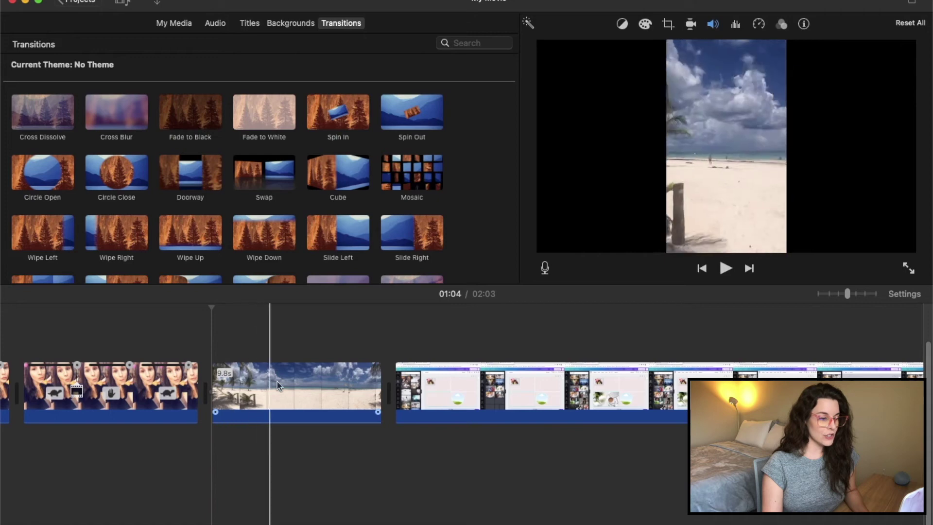
Add a Centered title over the start of the beach clip with the text "Tulum"
left_click(230, 388)
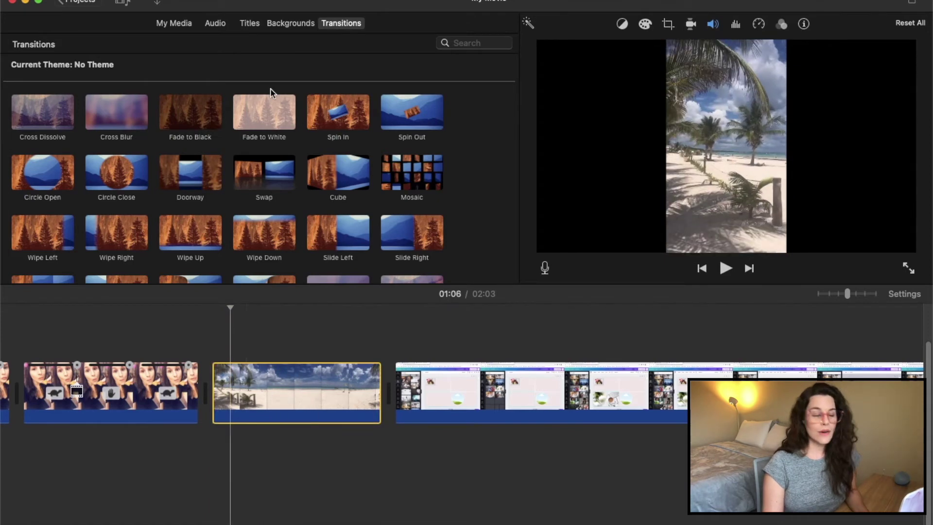
left_click(251, 25)
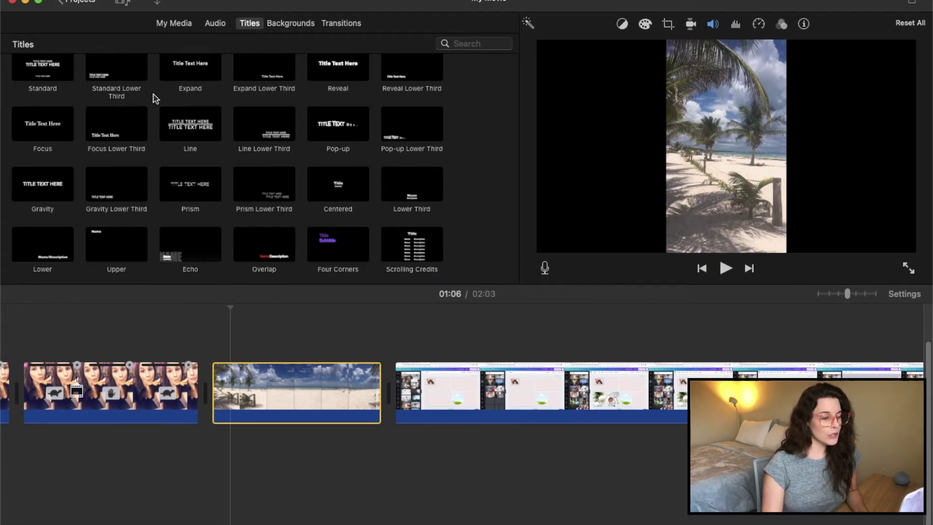
left_click_drag(263, 268, 242, 342)
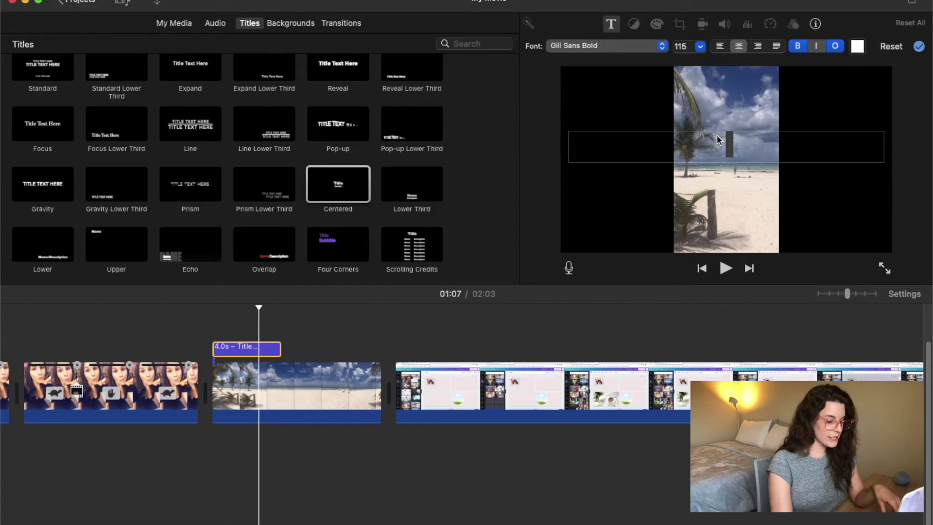
type("Tulum")
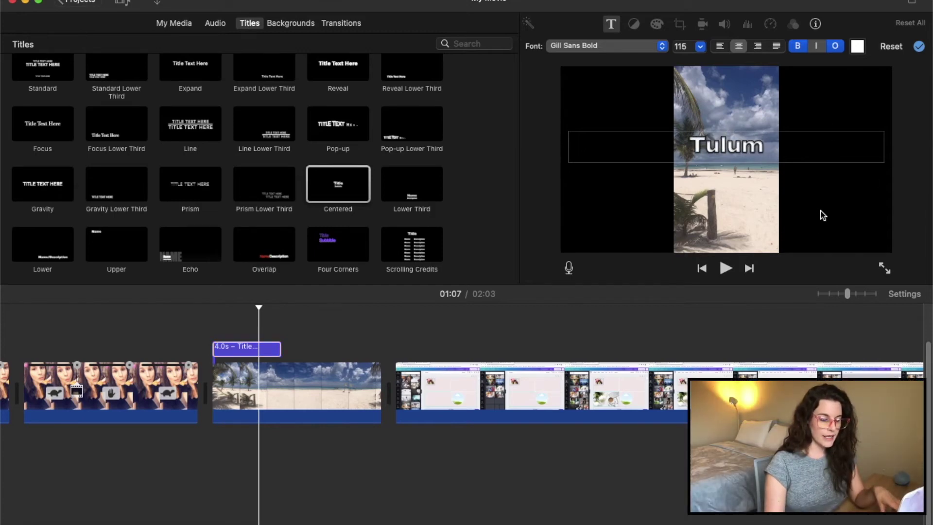
left_click(813, 230)
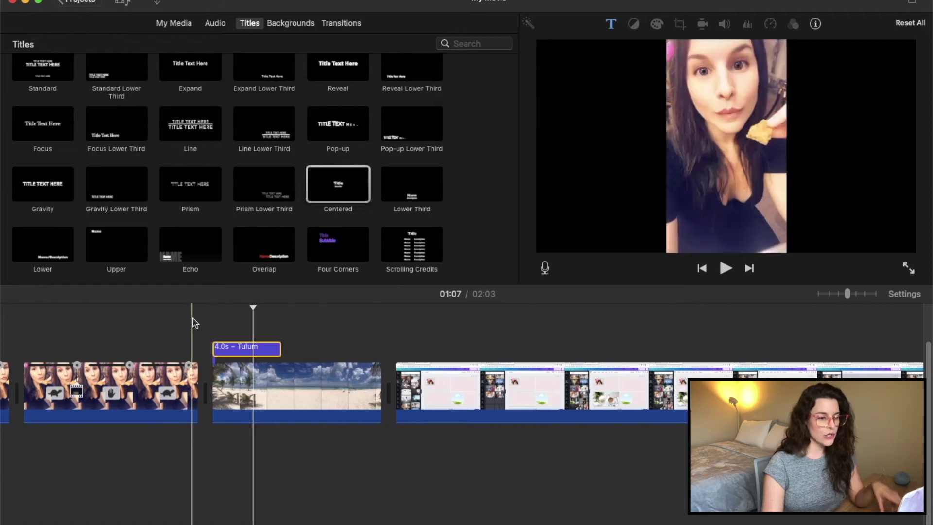
Play from the end of the snack-eating clip into the beach clip to review the title
left_click(171, 335)
key("space")
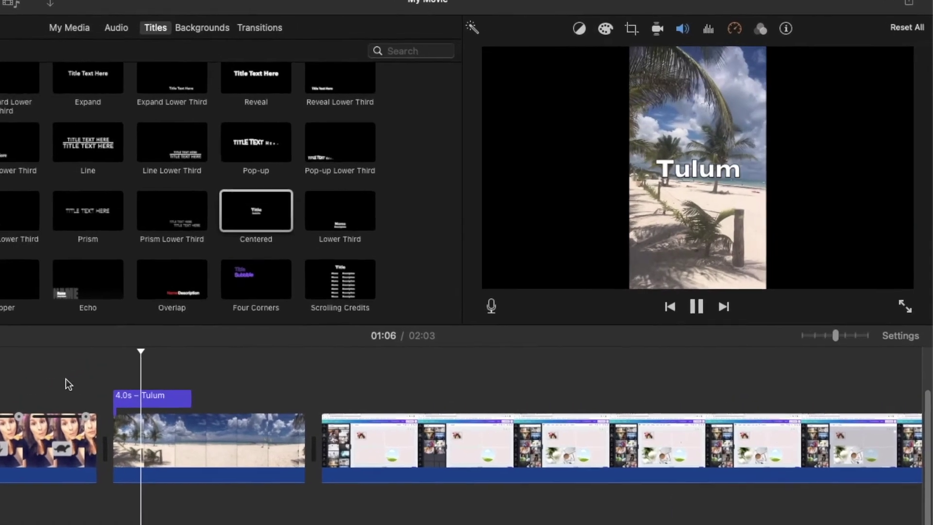
key("space")
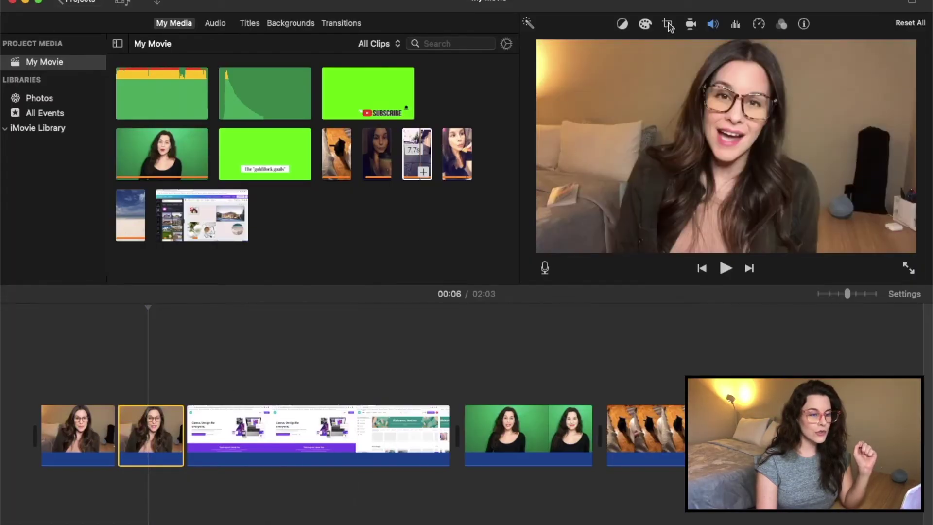
Apply the Ken Burns effect to the second talking-head clip, shrinking the End frame slightly, and select the Start frame
left_click(668, 24)
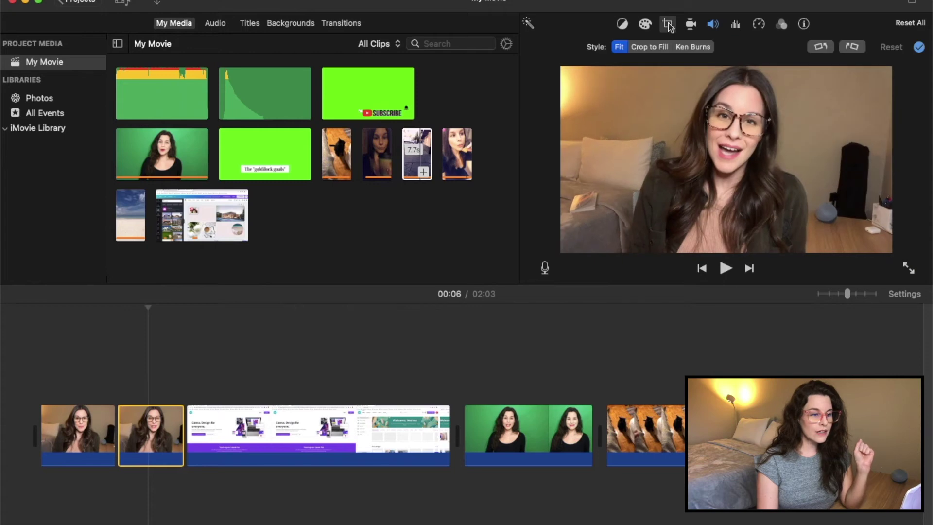
left_click(690, 47)
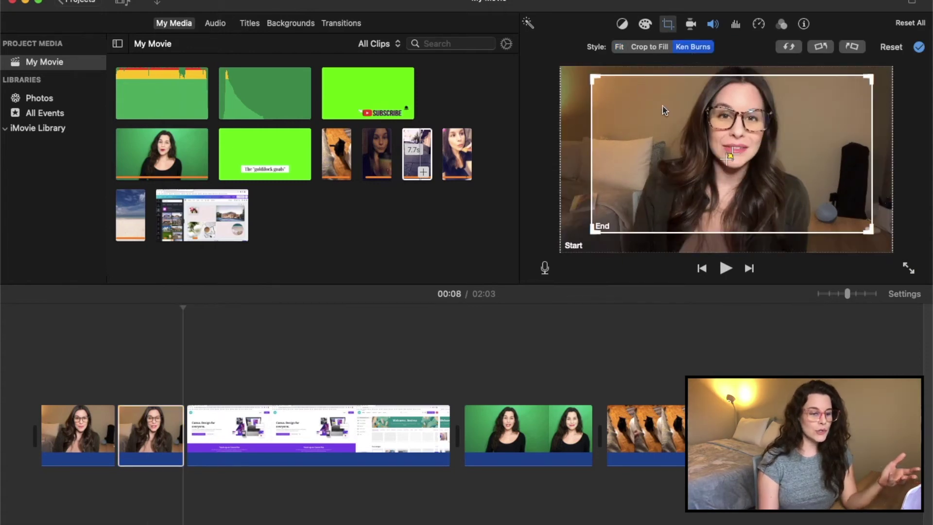
left_click(569, 223)
left_click(601, 224)
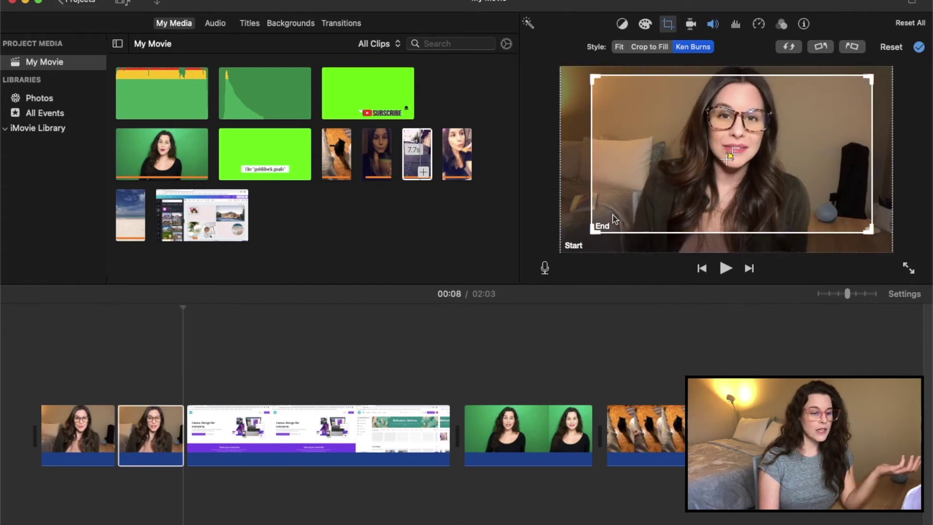
mouse_move(590, 236)
left_mouse_down()
mouse_move(603, 226)
mouse_move(597, 231)
left_mouse_up()
left_click(579, 235)
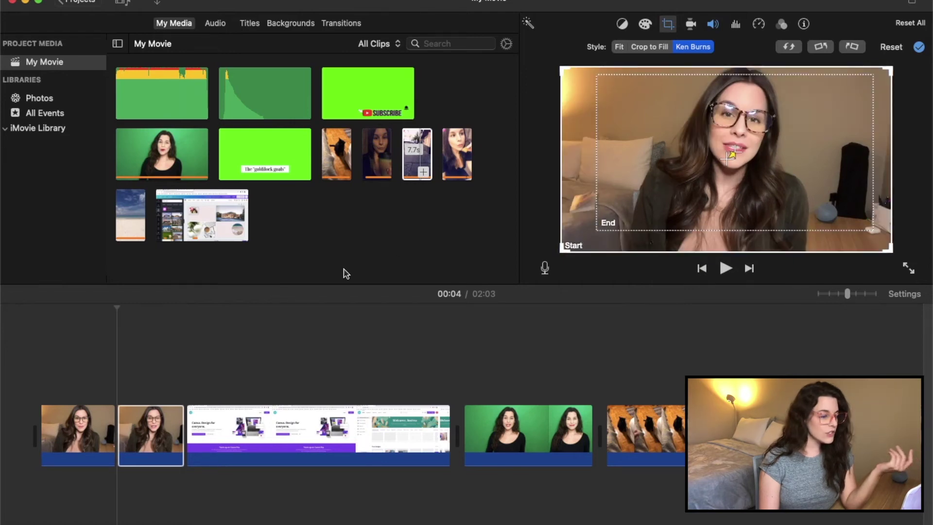
Play the second talking-head clip from its start to review the Ken Burns zoom
left_click(115, 380)
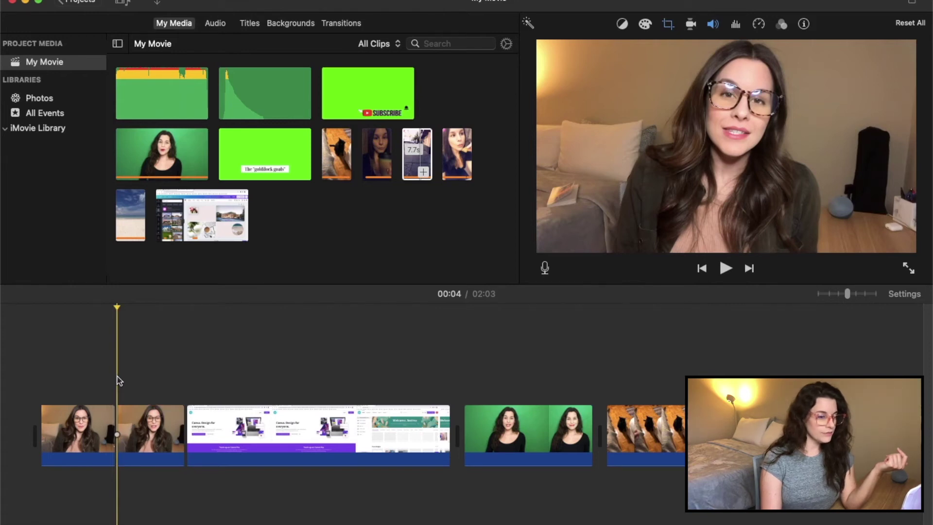
key("space")
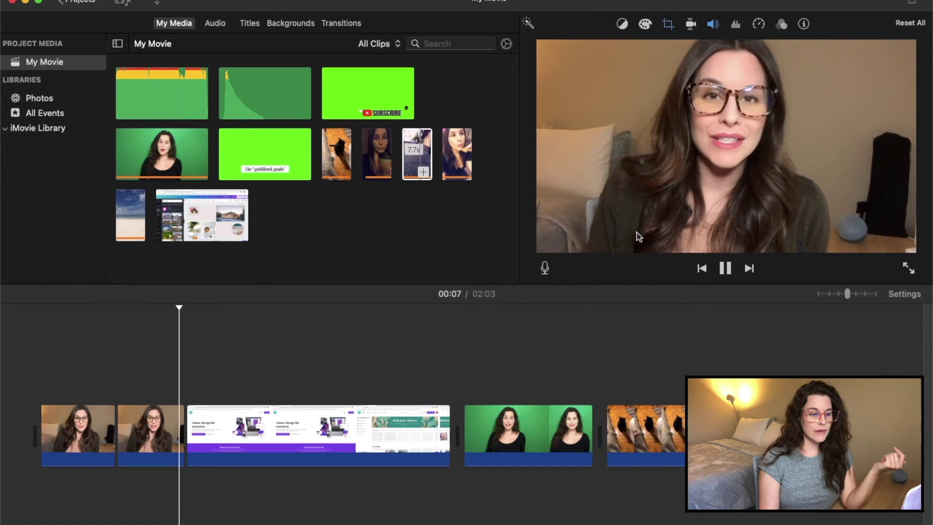
key("space")
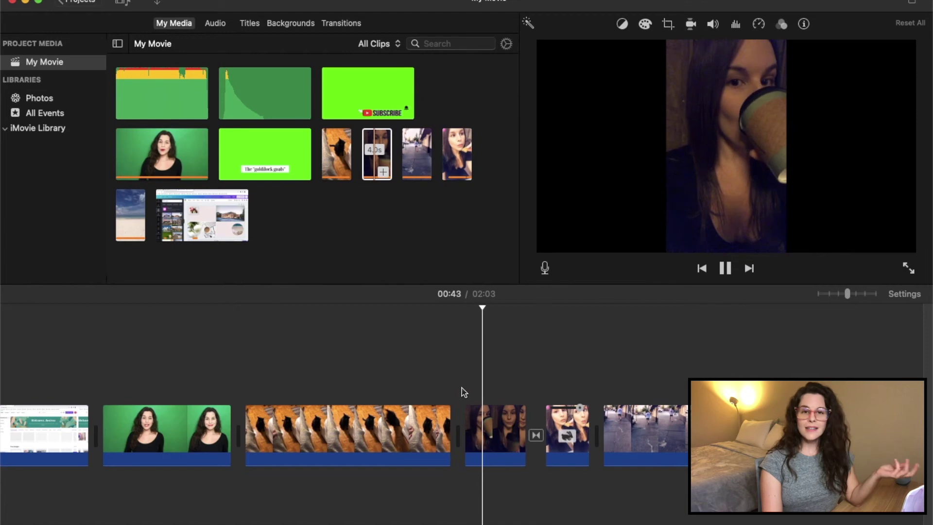
Brighten the dark coffee-drinking clip by raising its highlights with color correction, and play the clip from its start to review
key("space")
left_click(495, 423)
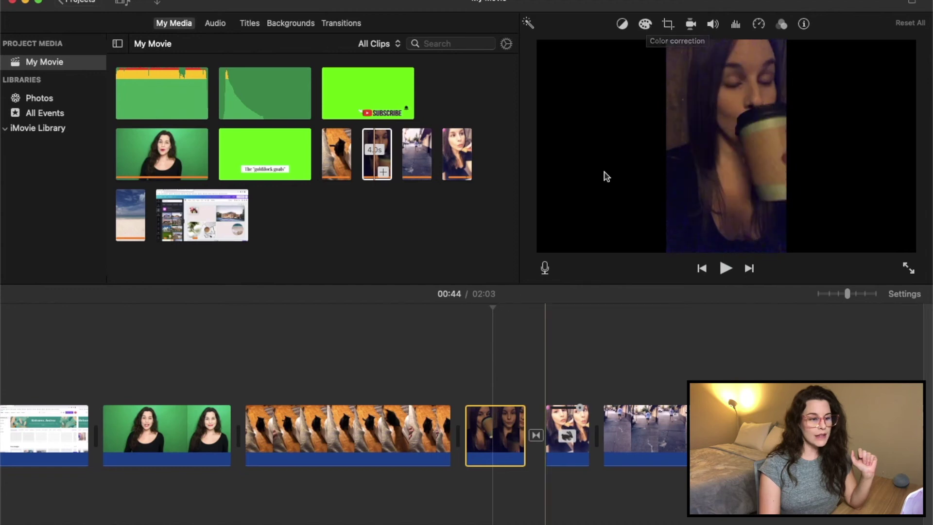
left_click(645, 26)
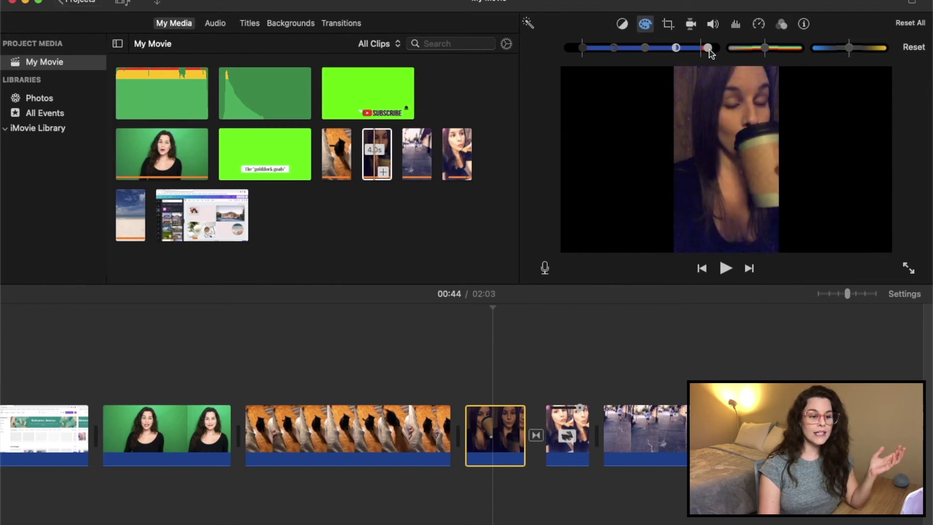
left_click_drag(710, 49, 710, 50)
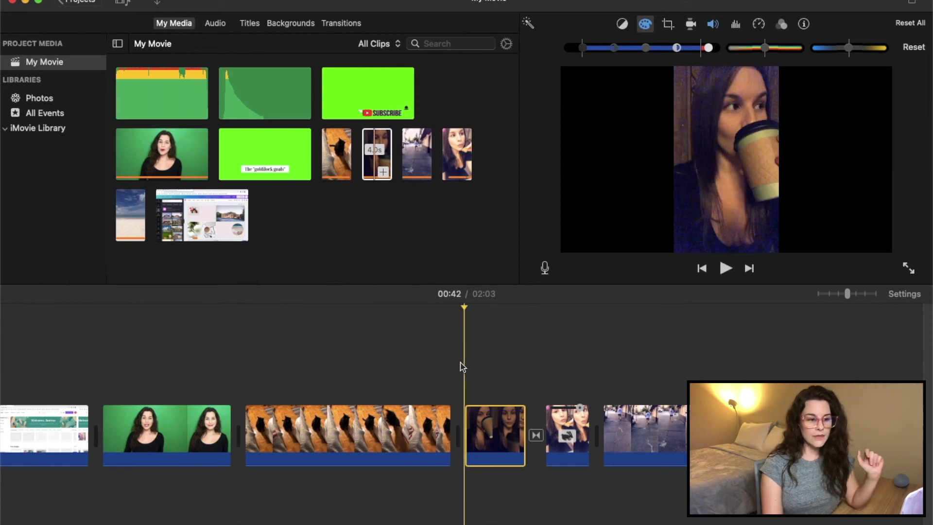
key("space")
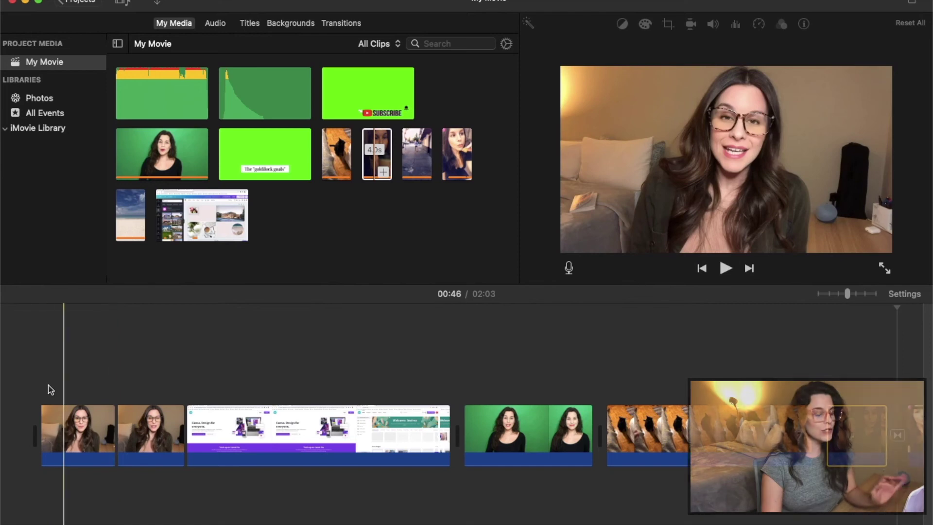
Apply the Vintage clip filter to the first talking-head clip at the start of the movie
left_click(72, 424)
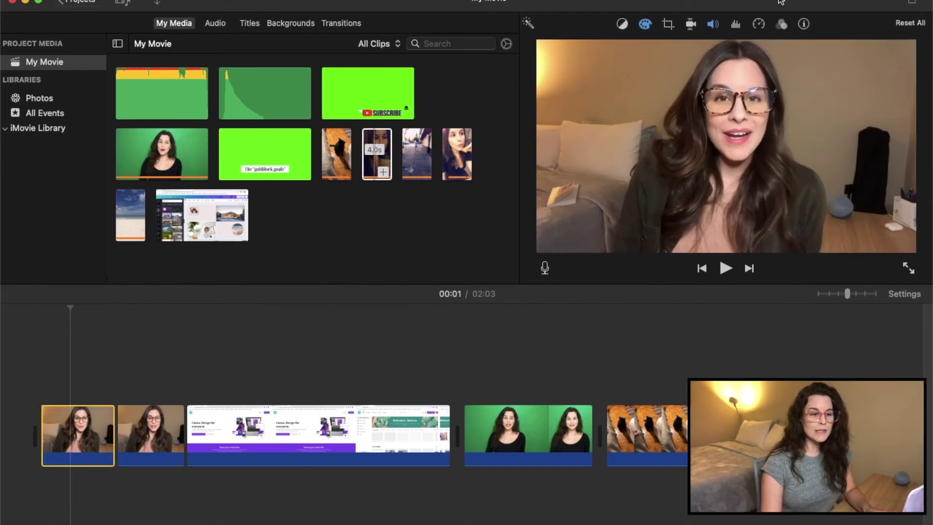
left_click(782, 25)
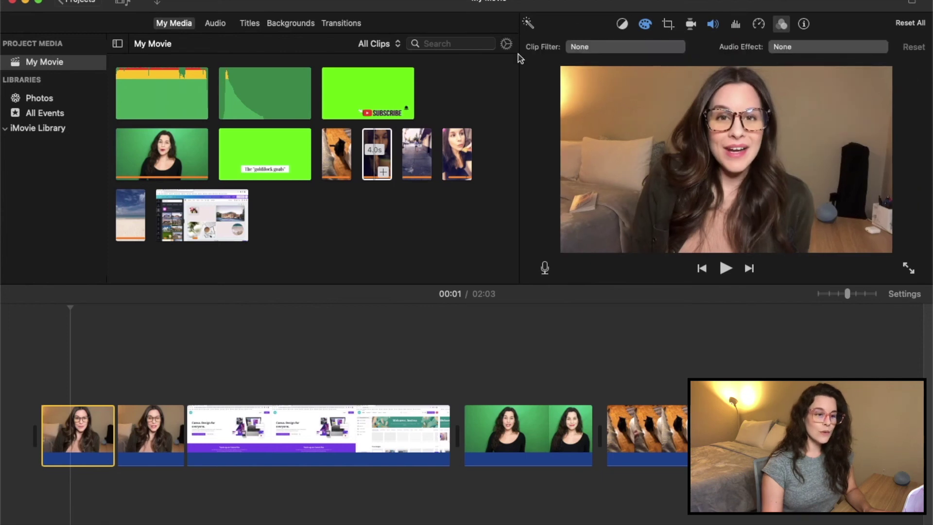
left_click(618, 49)
left_click_drag(222, 13, 355, 23)
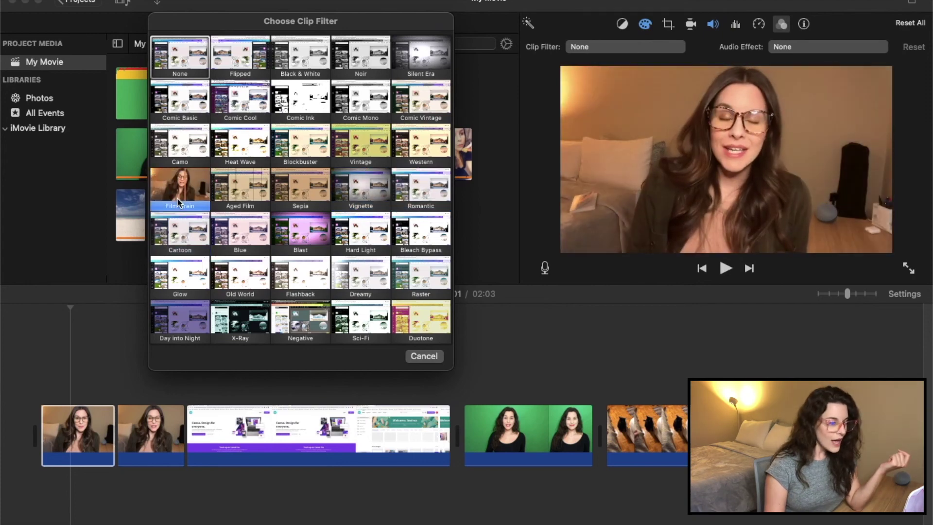
left_click(355, 145)
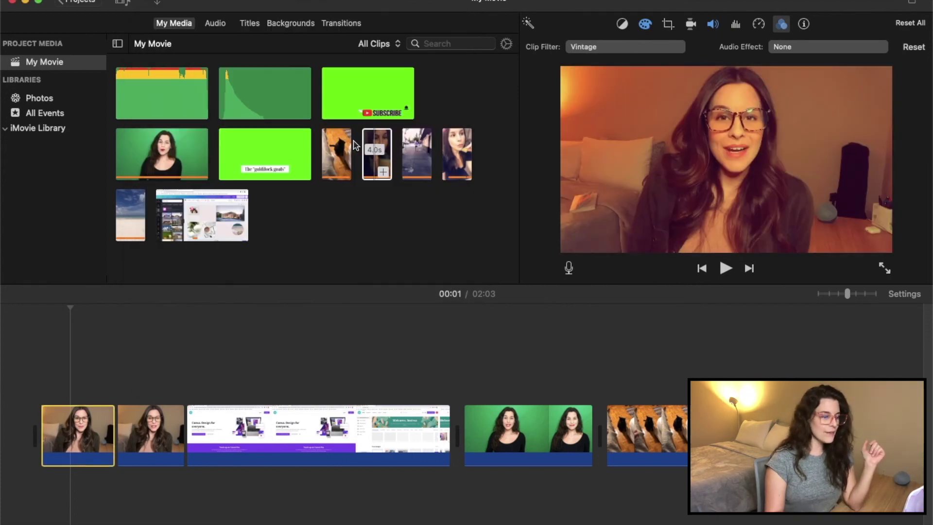